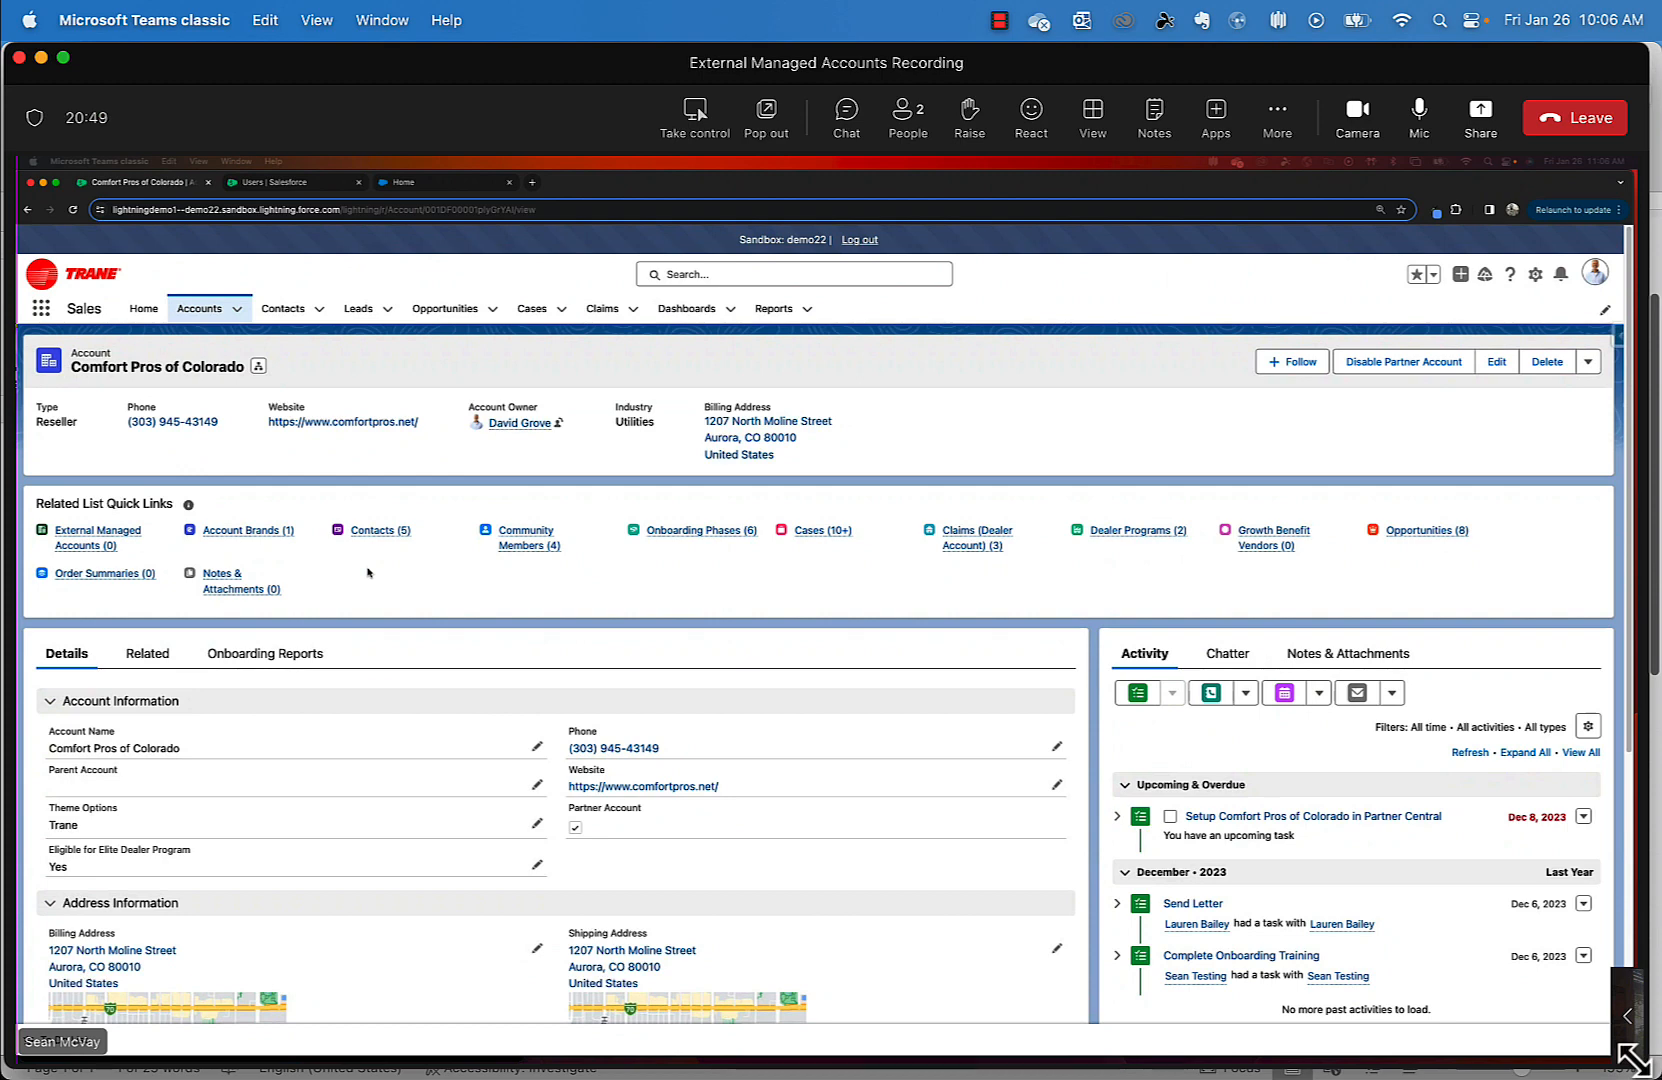
- Show the Comfort Pros of Colorado account's related lists, including External Managed Accounts (0)
left_click(151, 656)
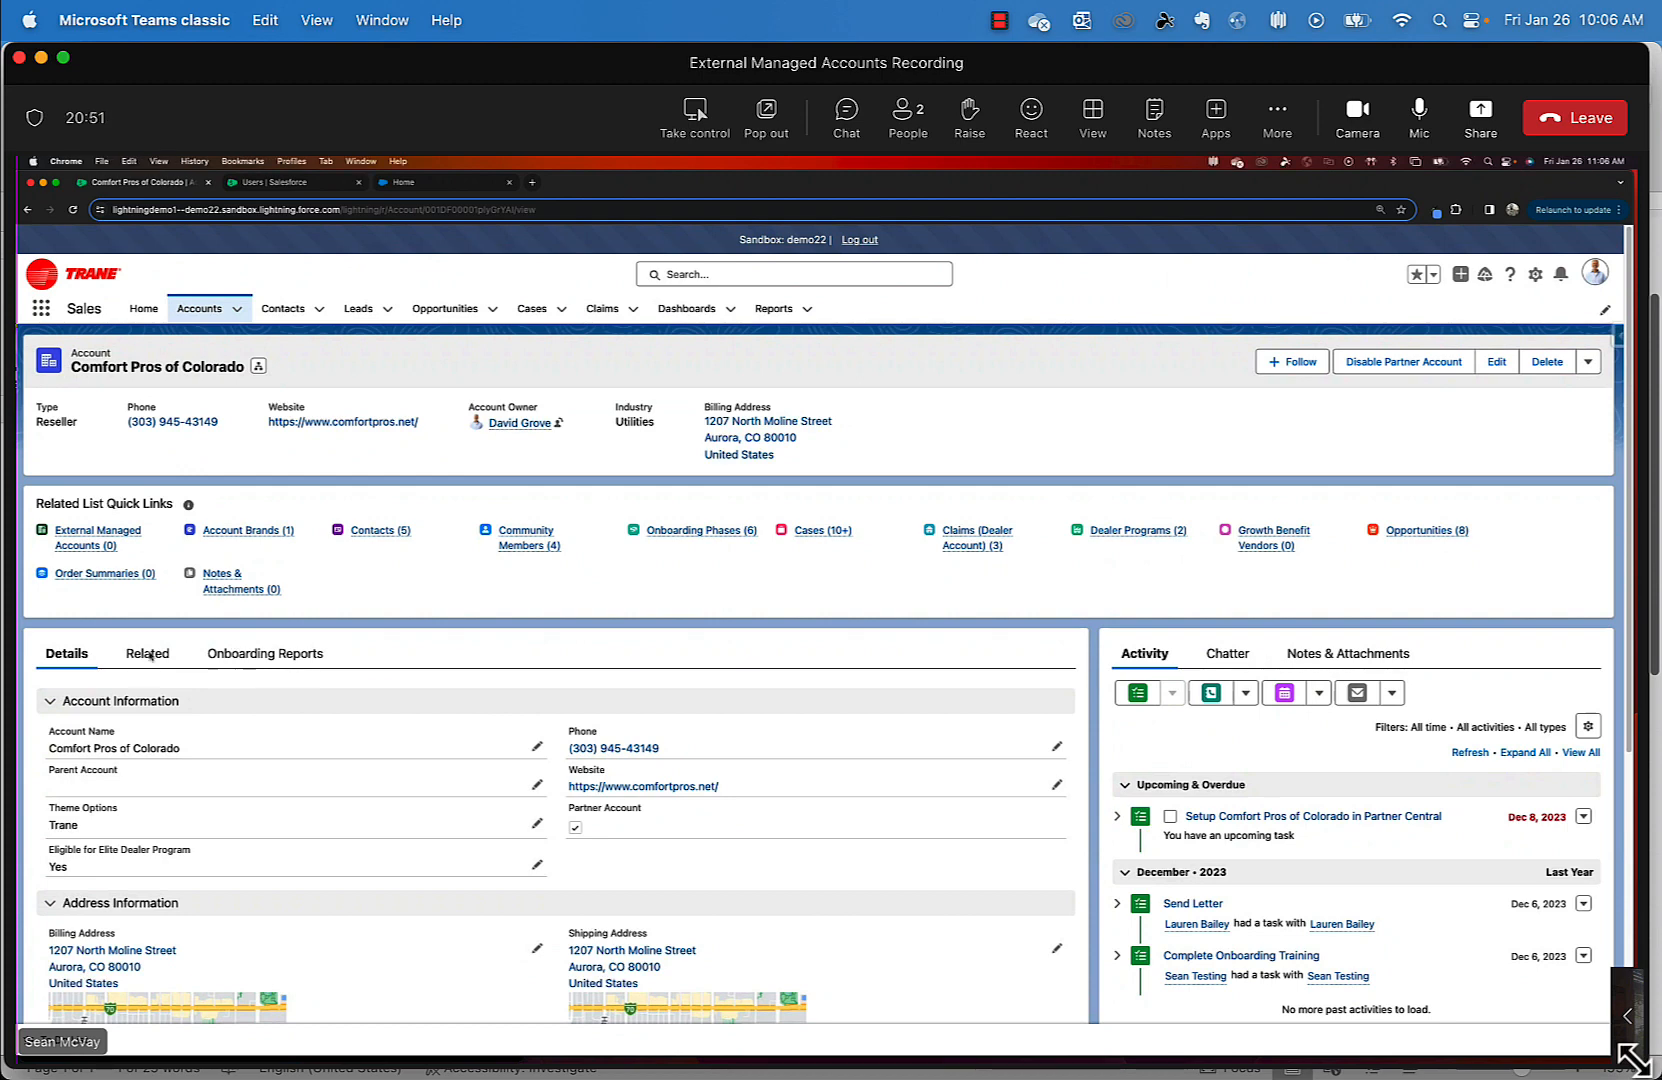
left_click(151, 656)
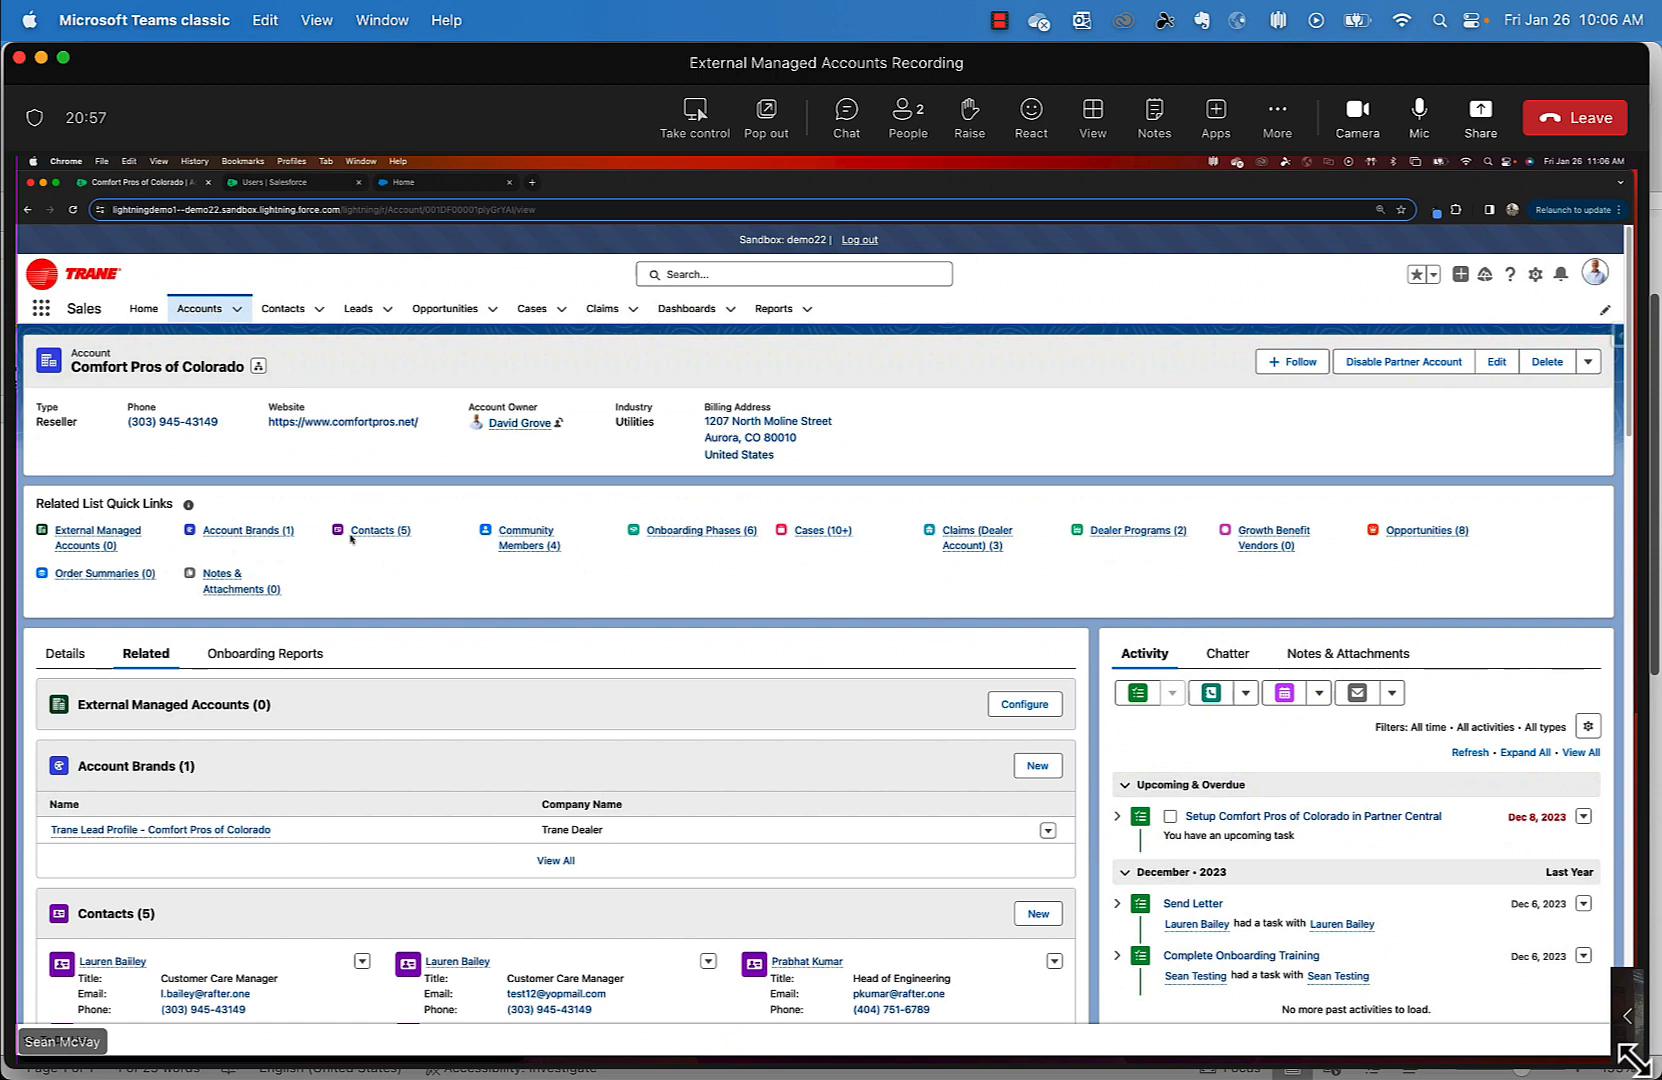
- From Contacts (5), open the Customer Care Manager contact and view her User Detail in Setup
mouse_move(354, 537)
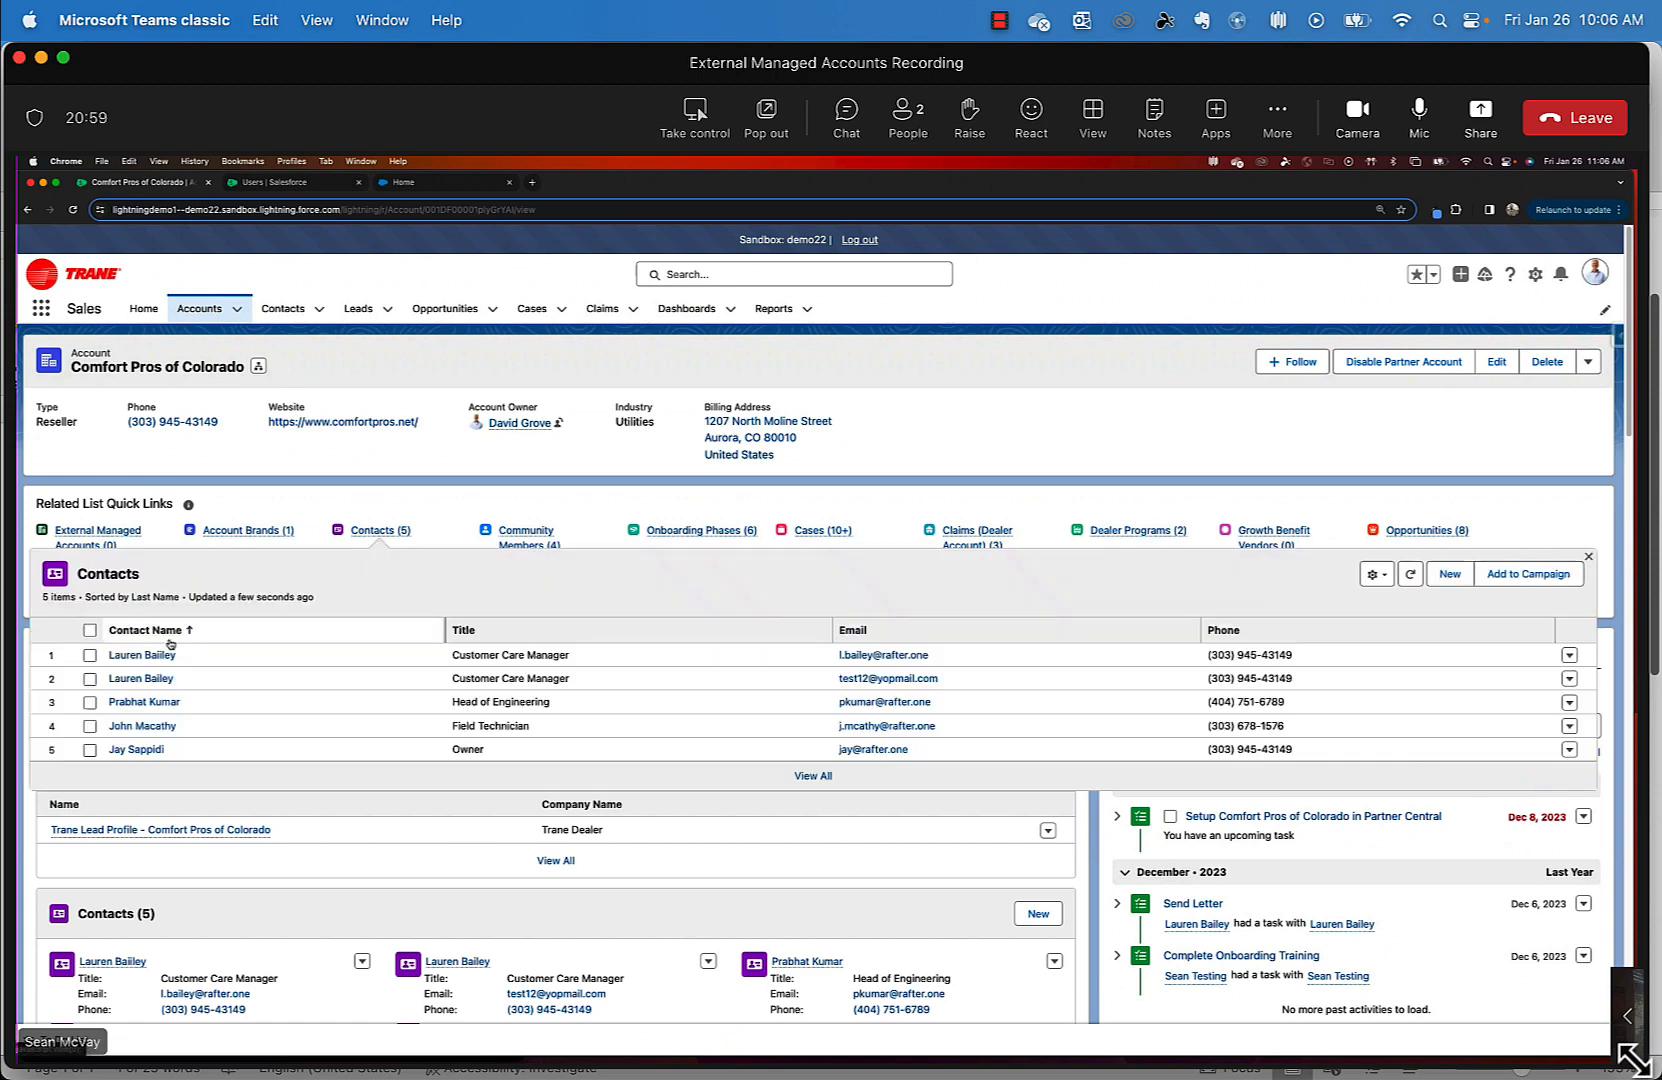
left_click(170, 655)
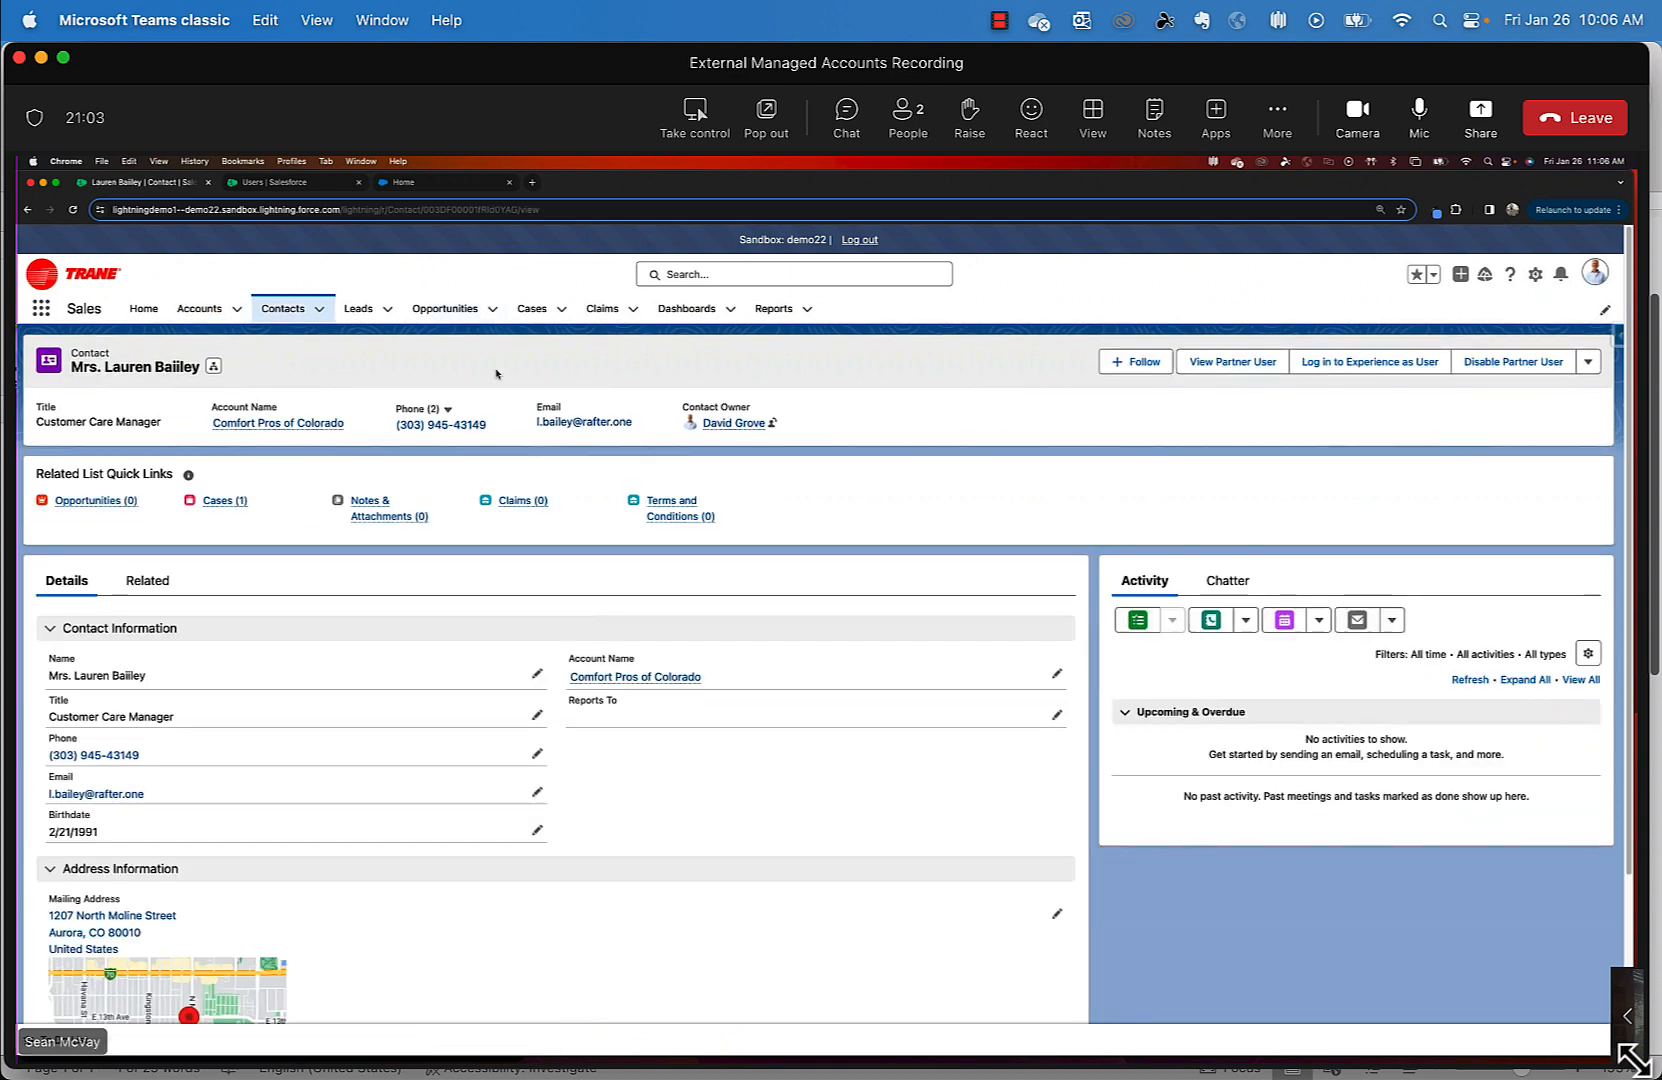
left_click(323, 185)
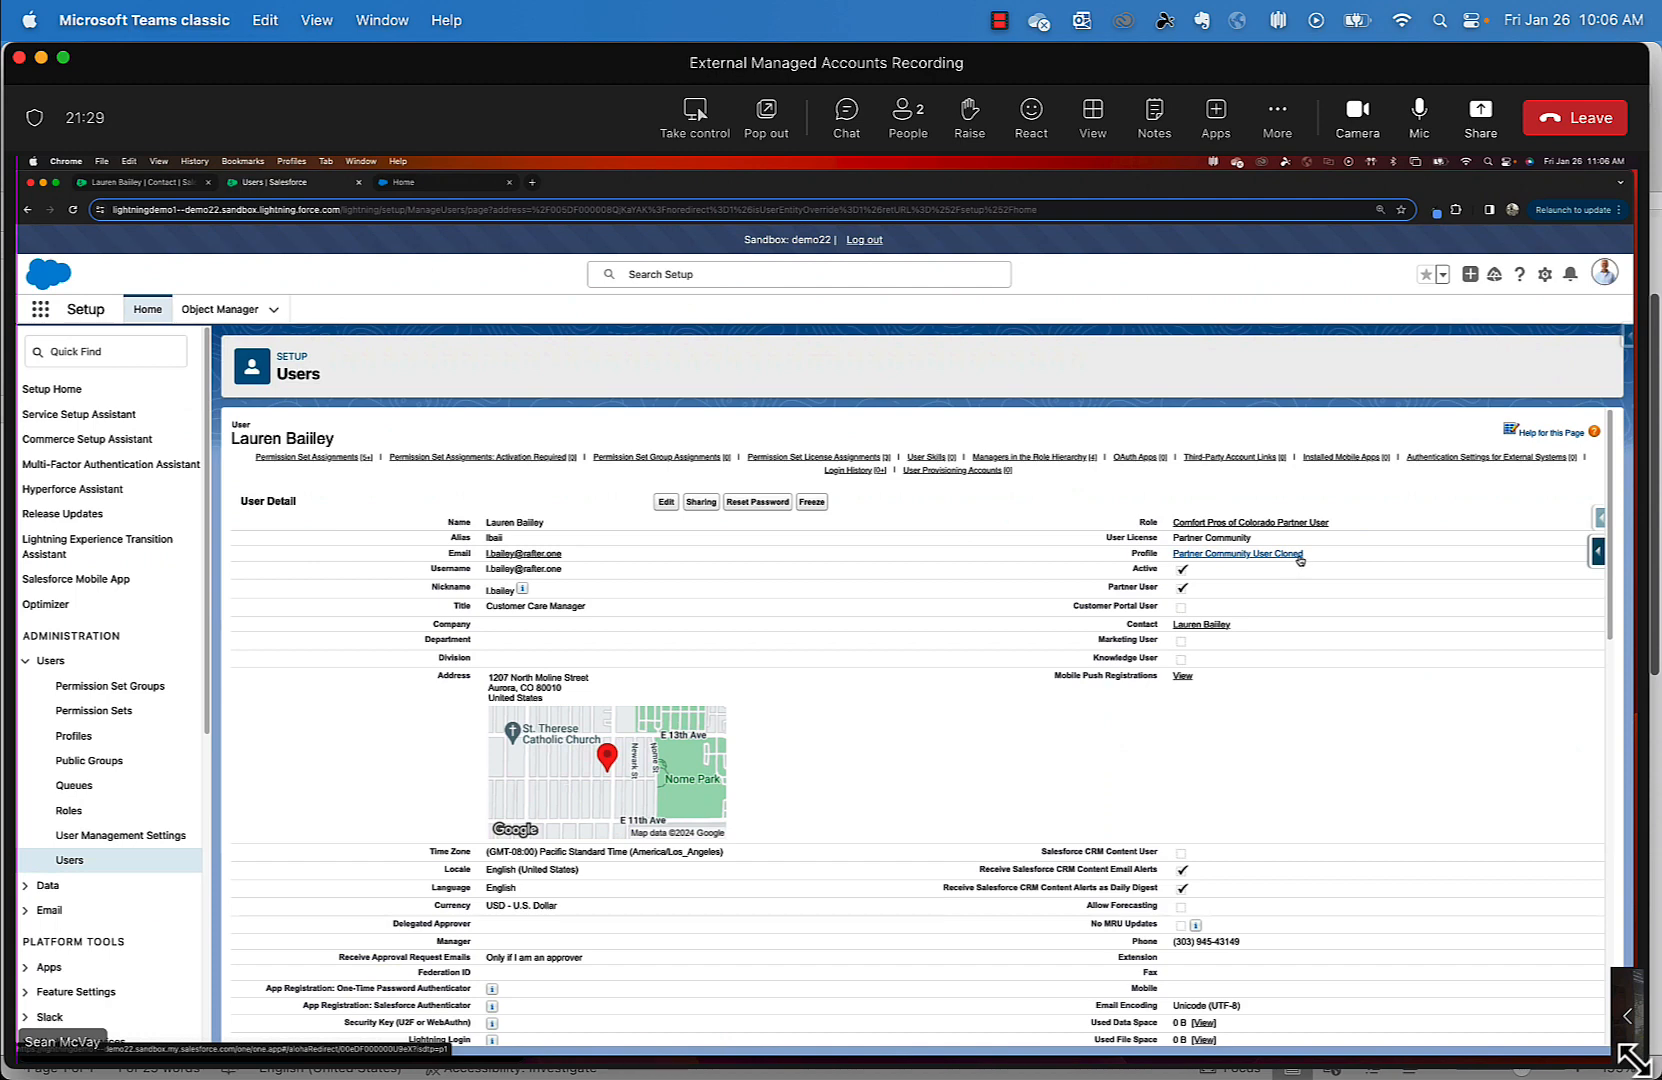
- Review the Partner Community User Cloned profile's delegated external profiles, then go to the Trane portal home
left_click(1299, 556)
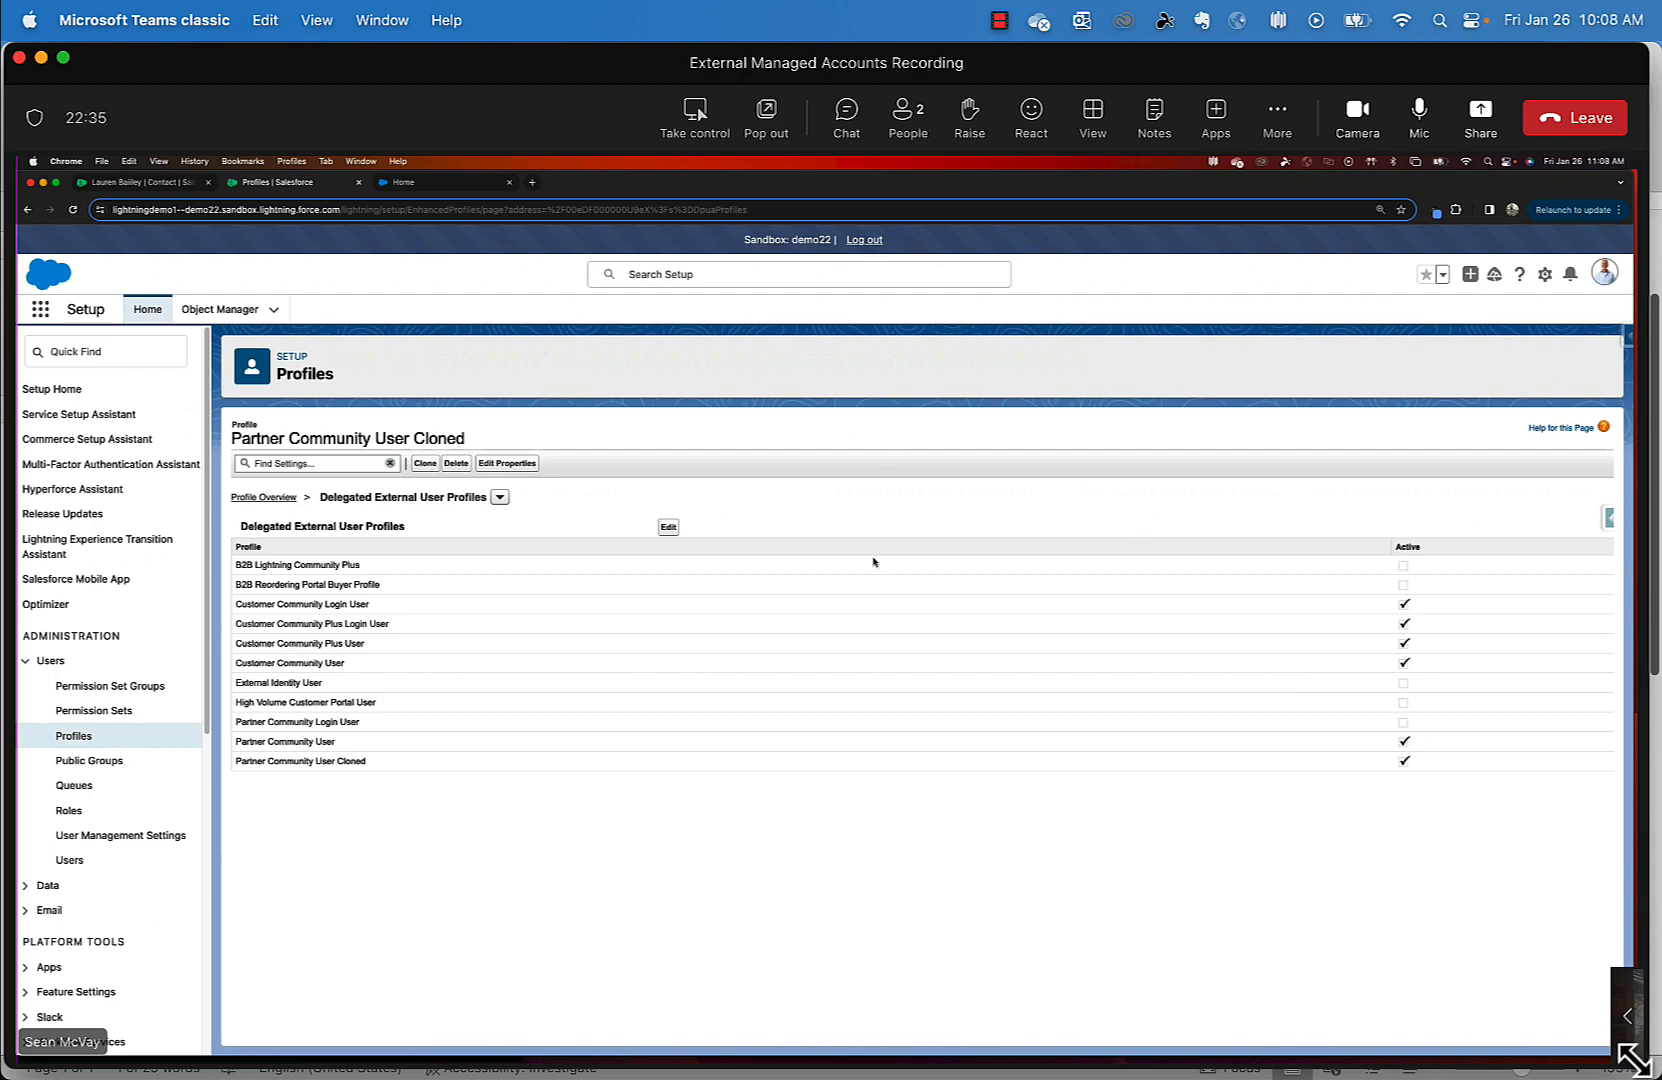
left_click(432, 192)
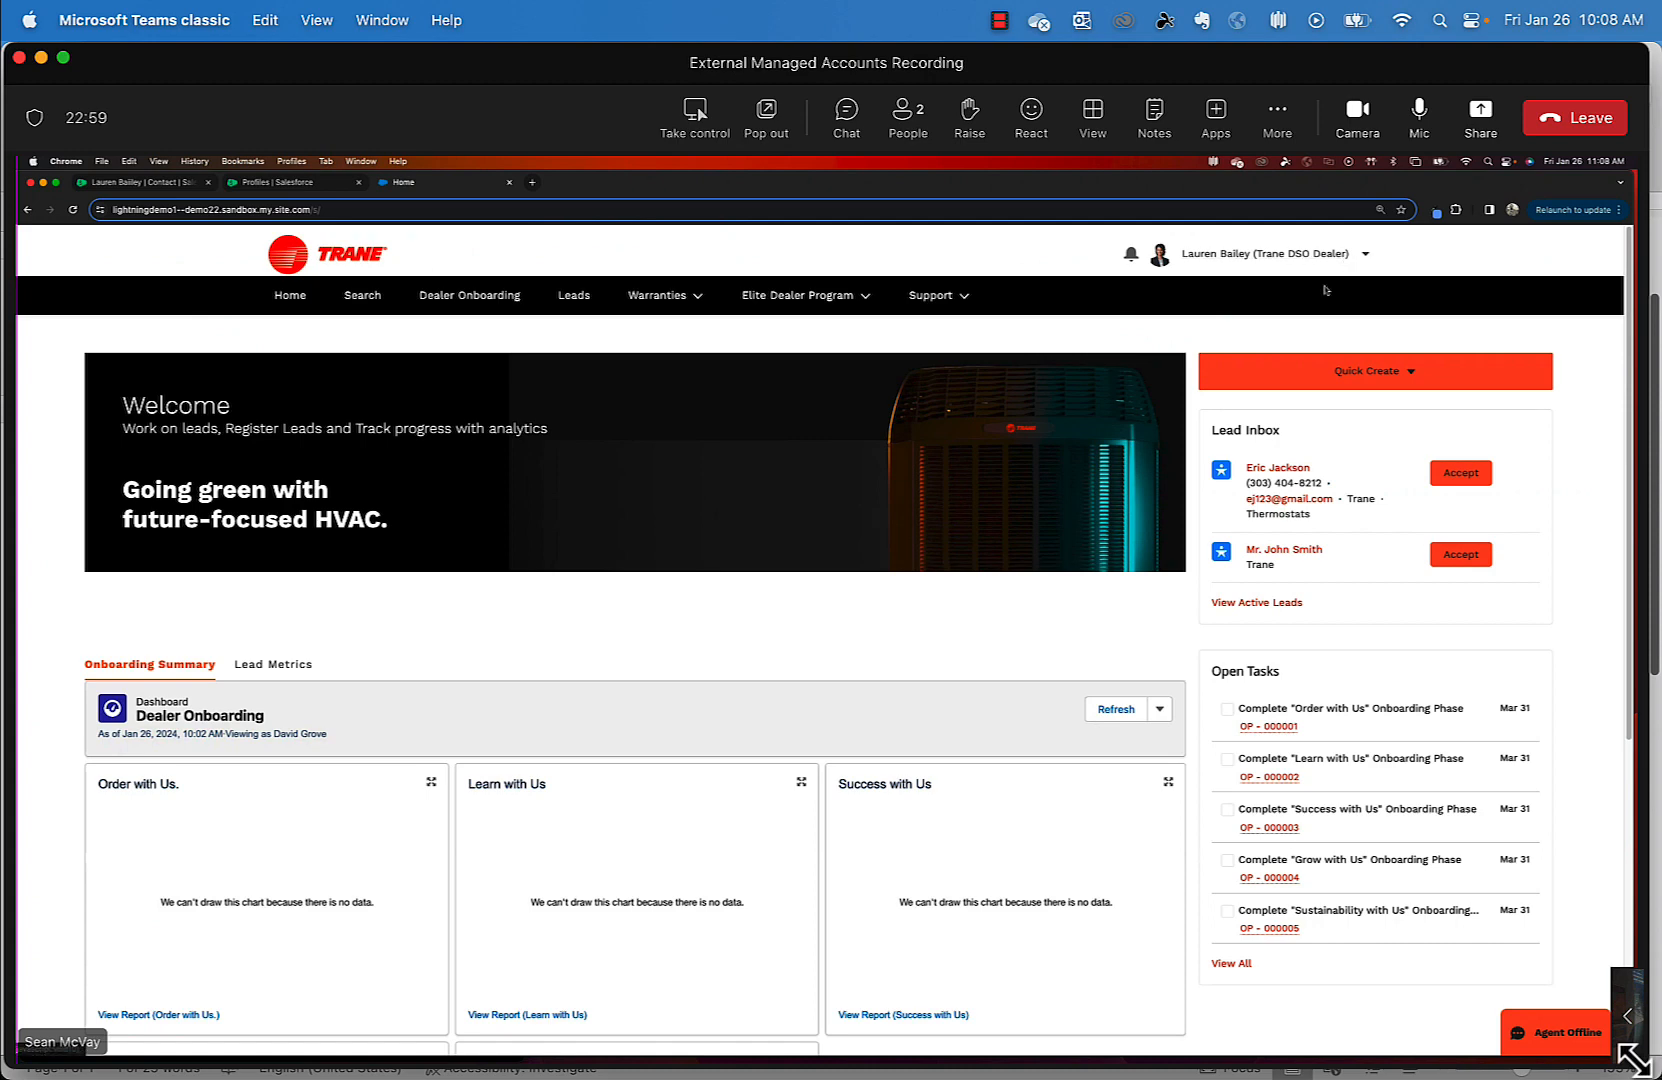
- Go to Company Administration from the portal user menu to reach the Comfort Pros of Colorado account
left_click(1362, 257)
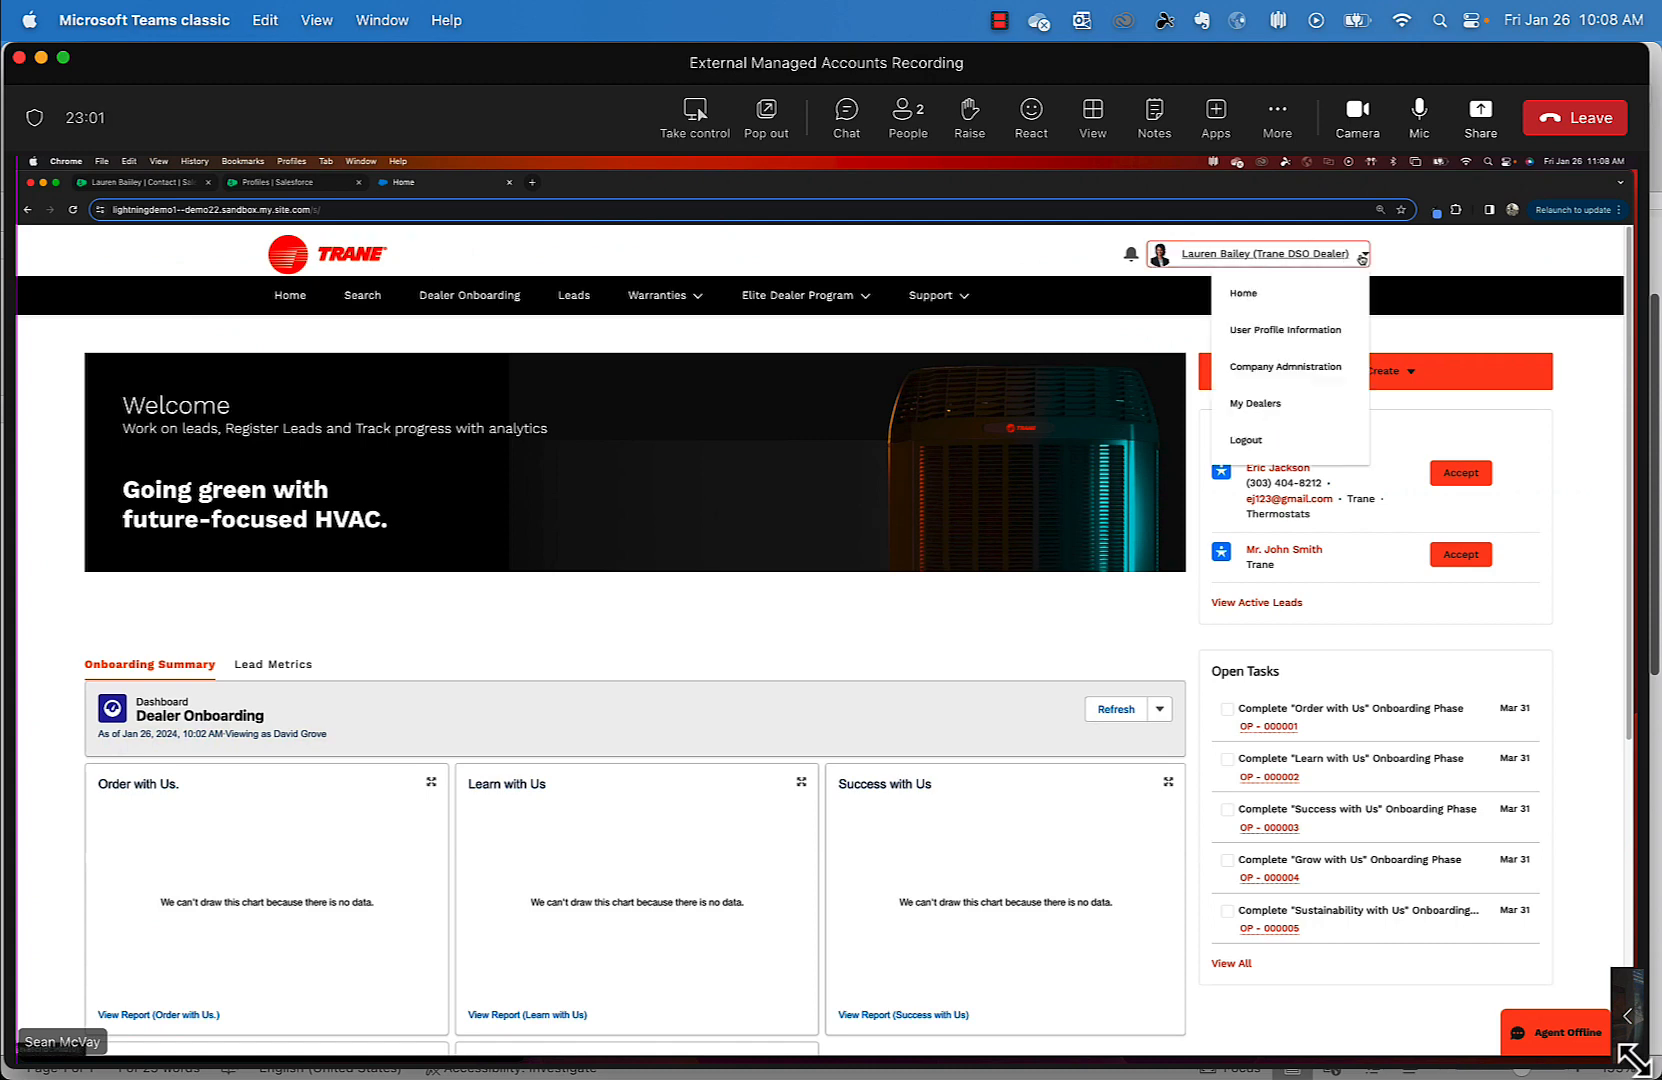
left_click(1310, 364)
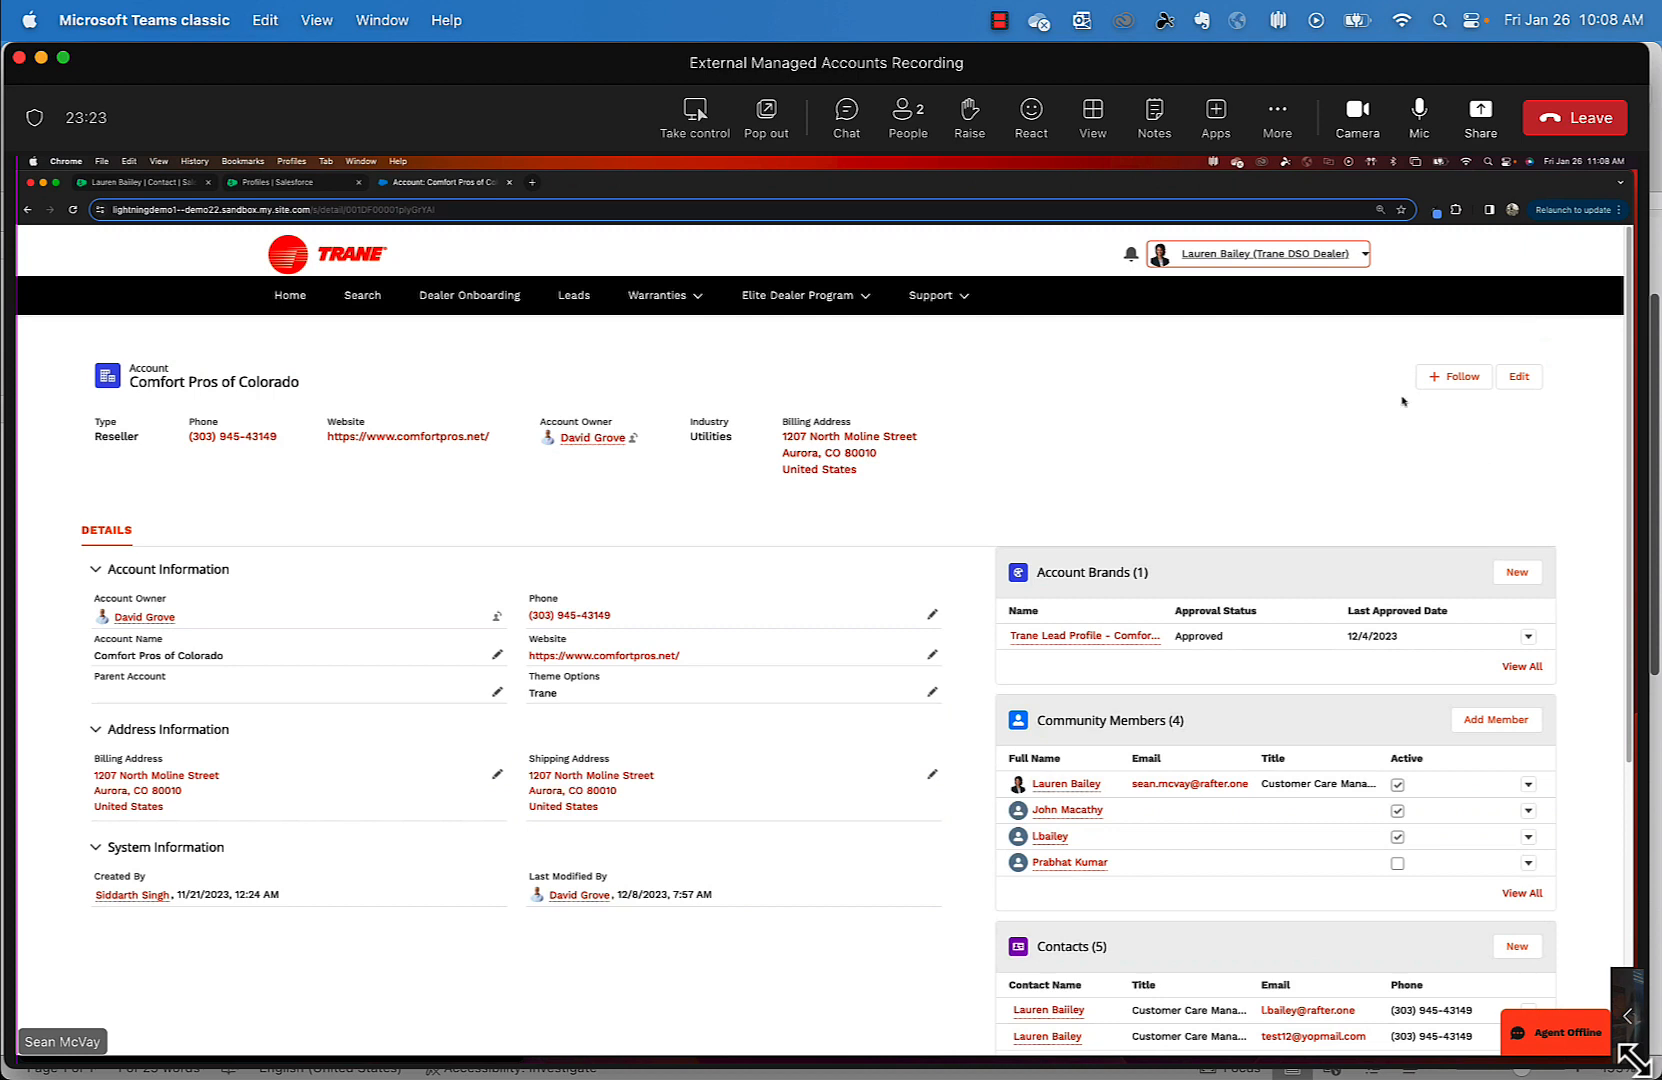
scroll(1628, 578, "down", 2)
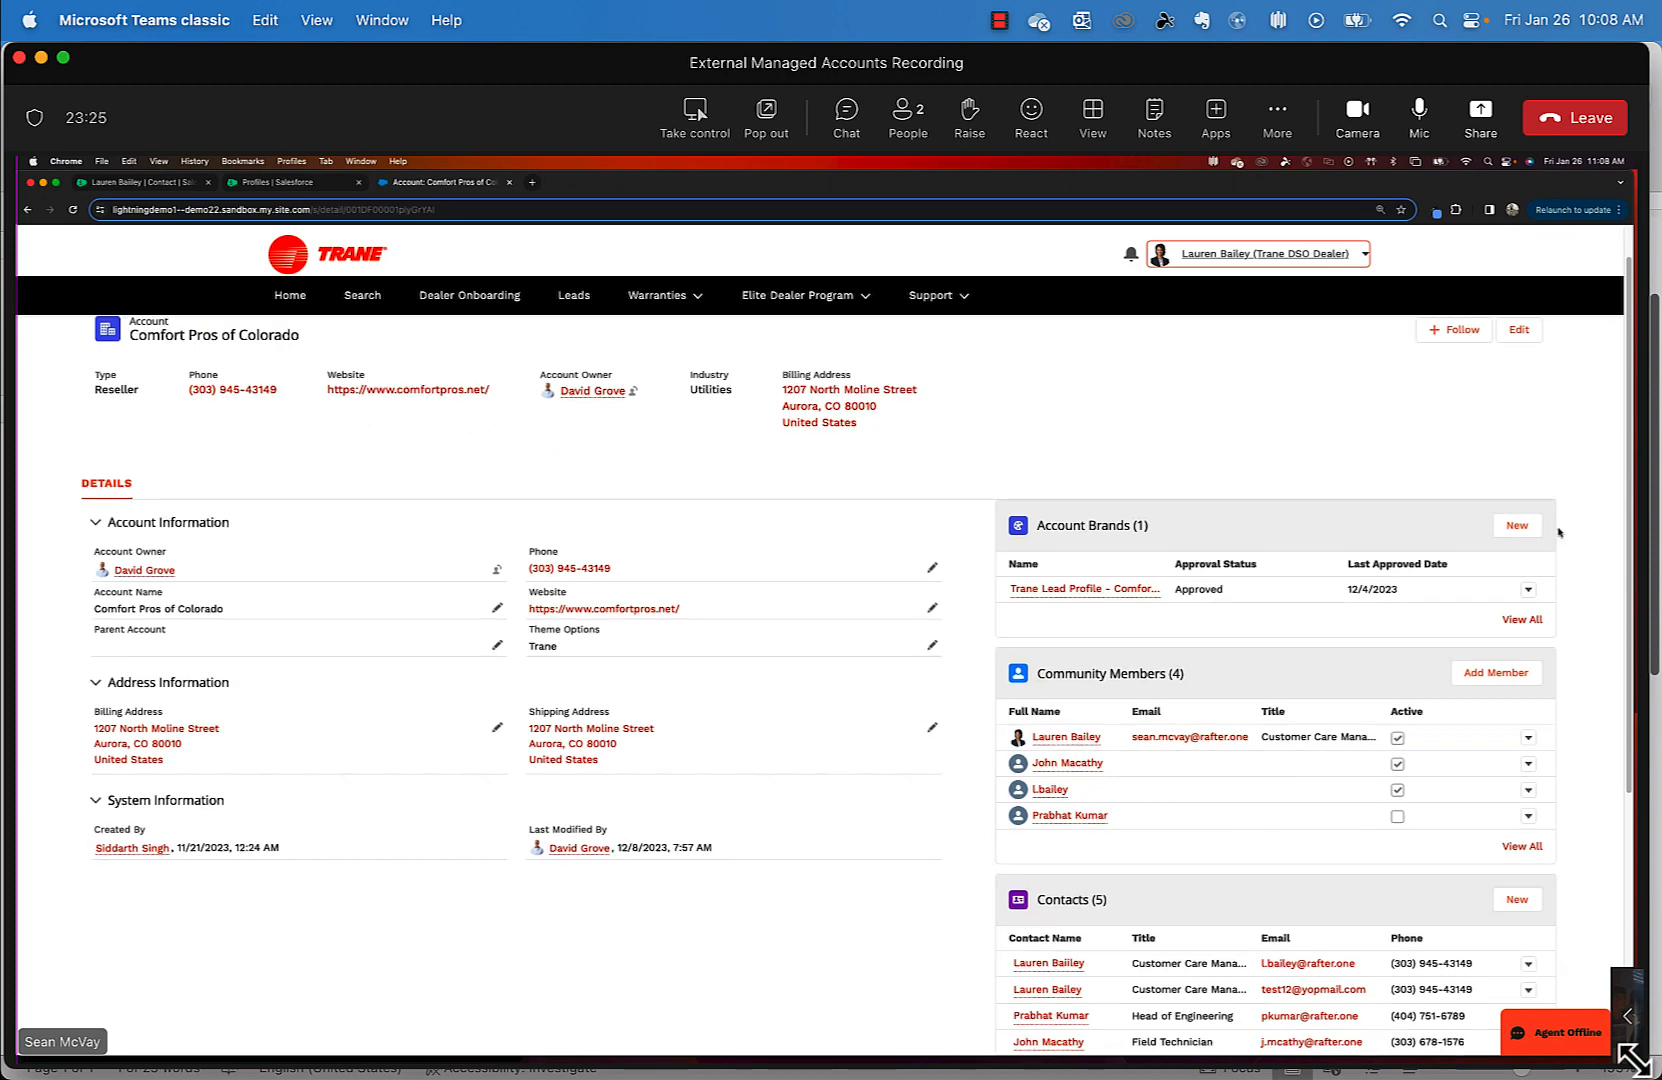
scroll(1628, 578, "down", 3)
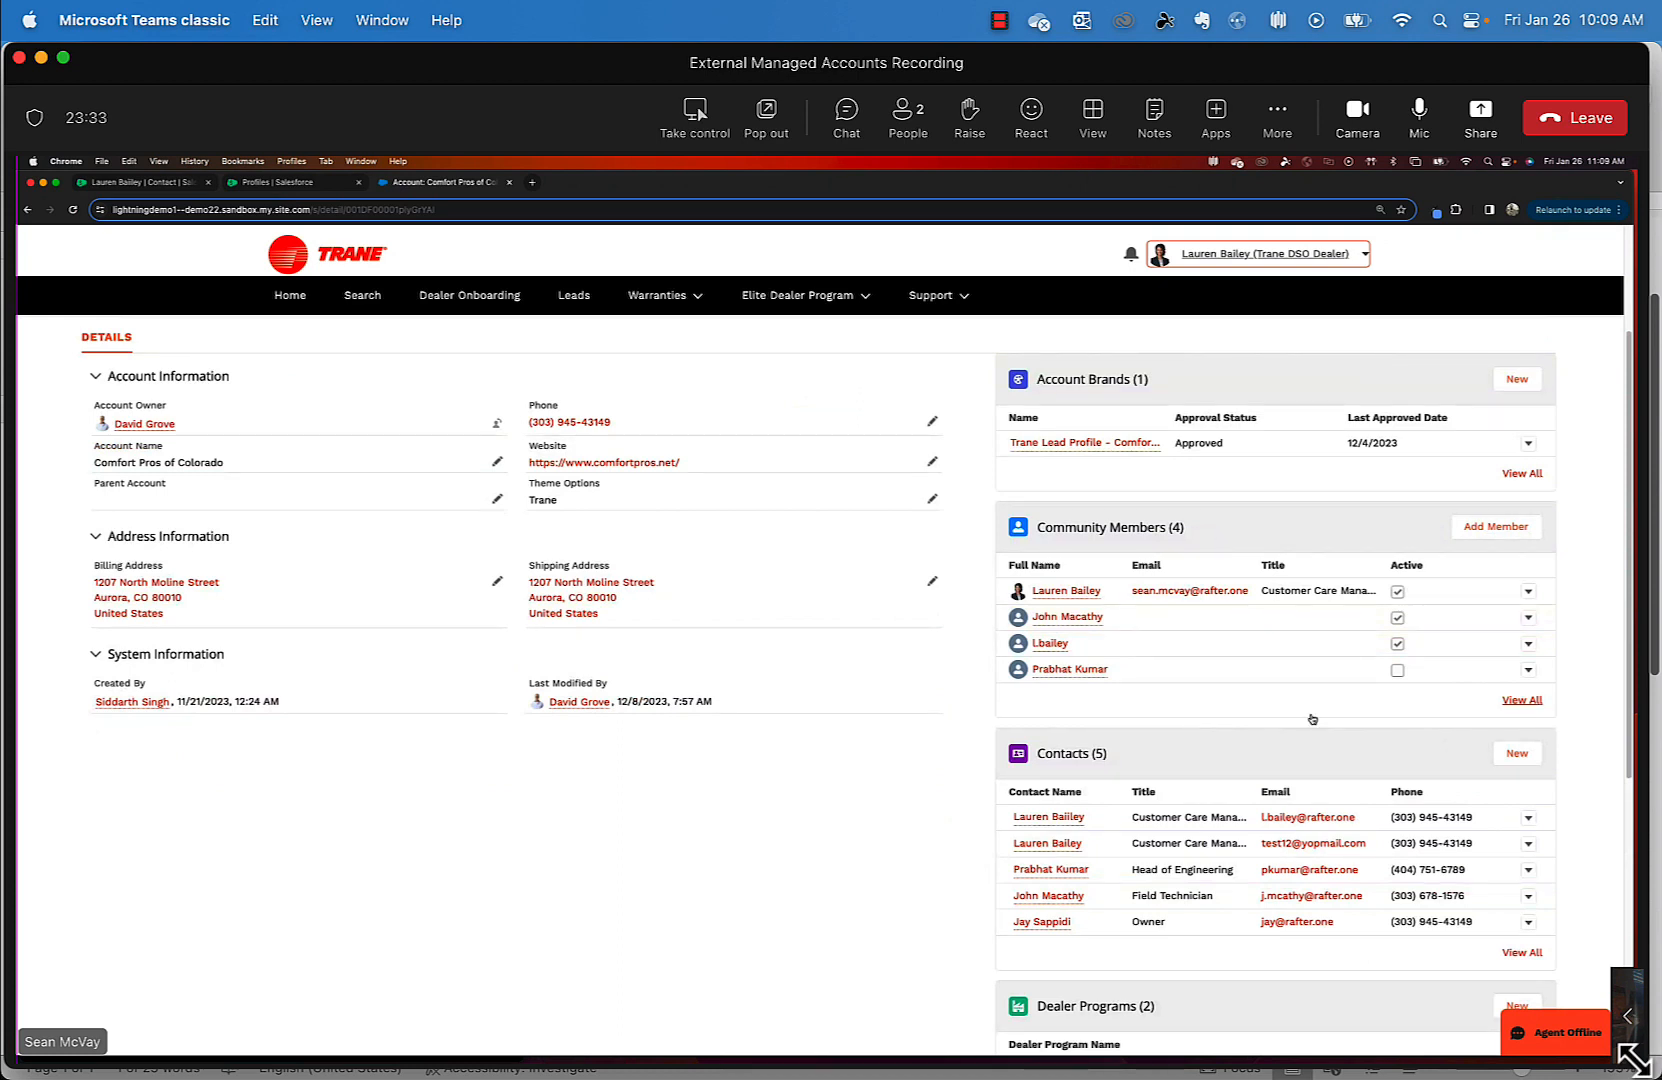
left_click(1528, 617)
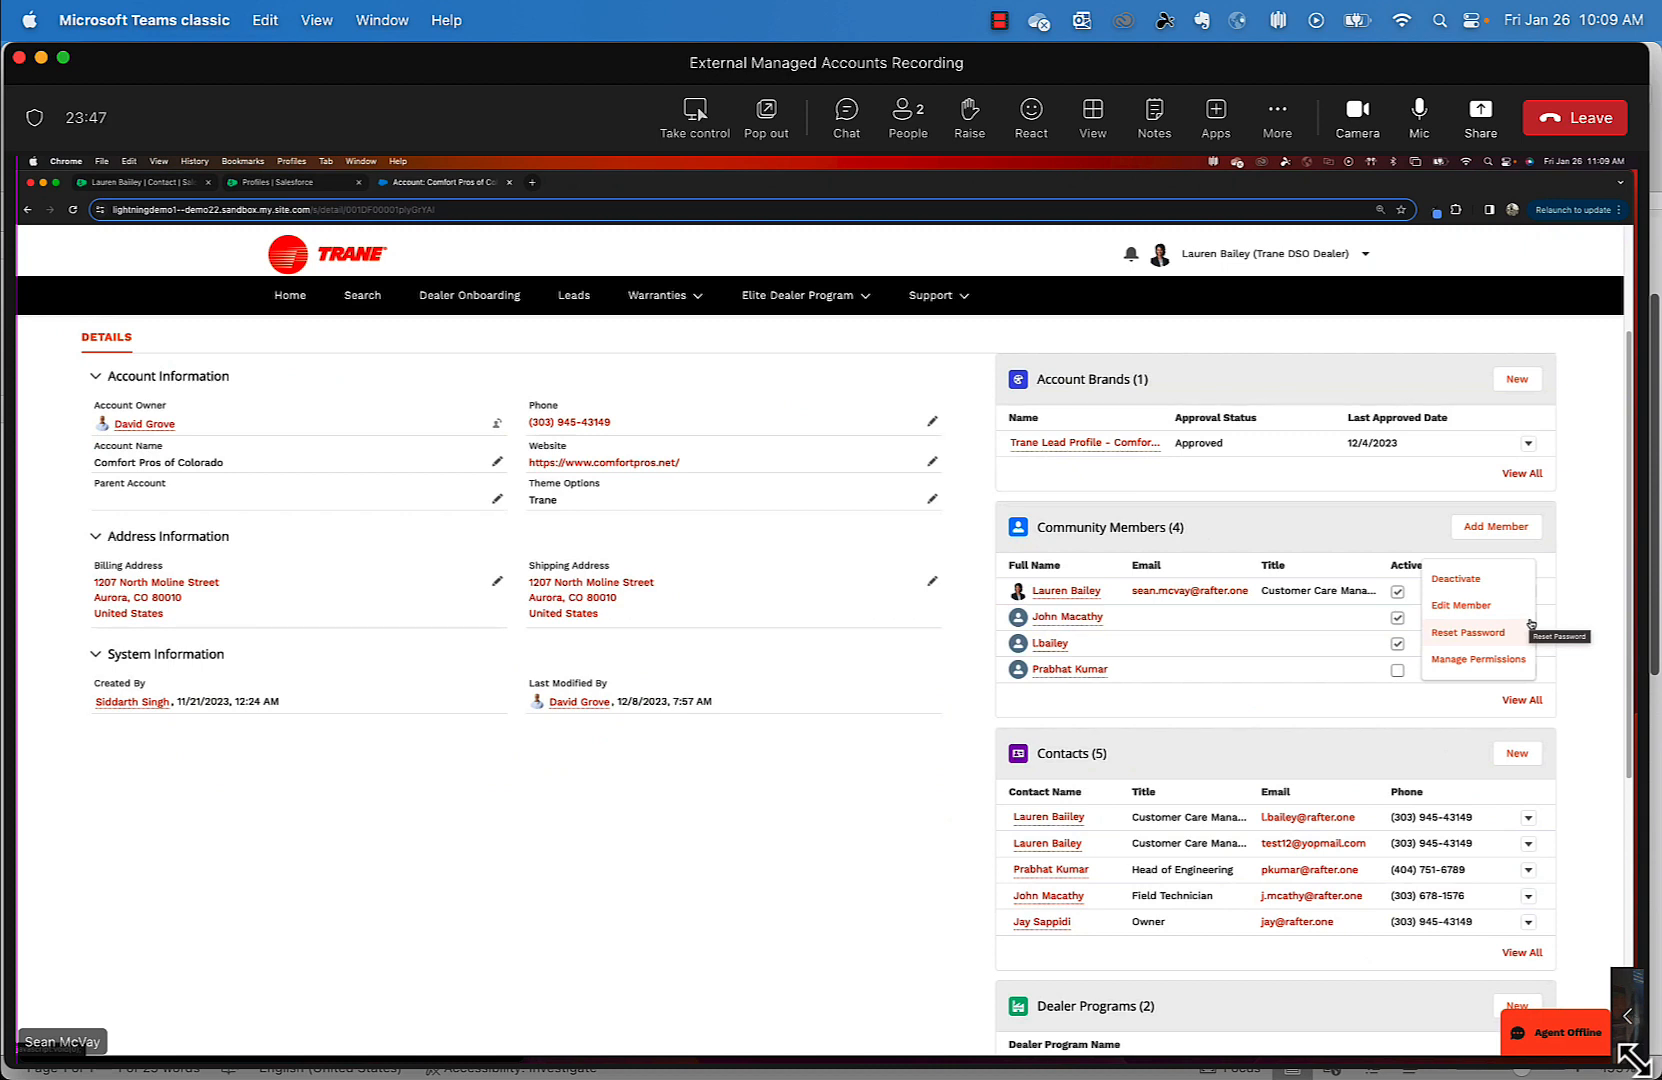
left_click(1608, 697)
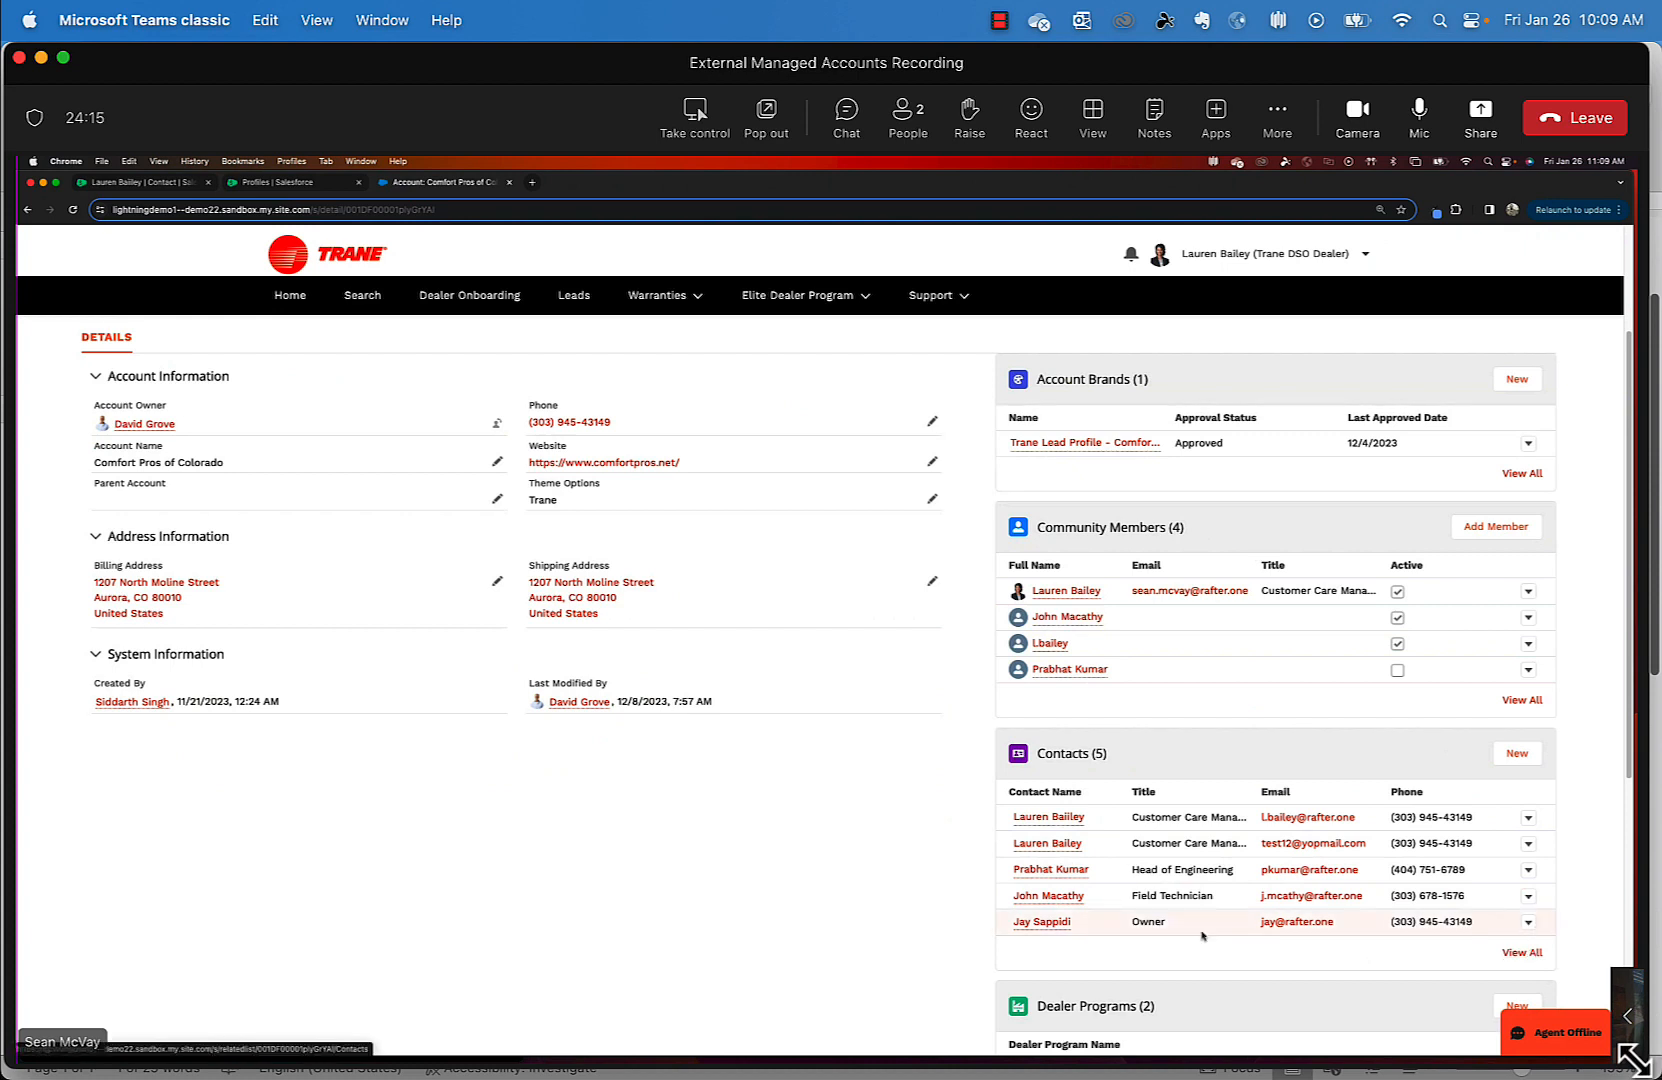
- Open the Owner contact's record and expand the user-enable options beside Edit
left_click(1043, 922)
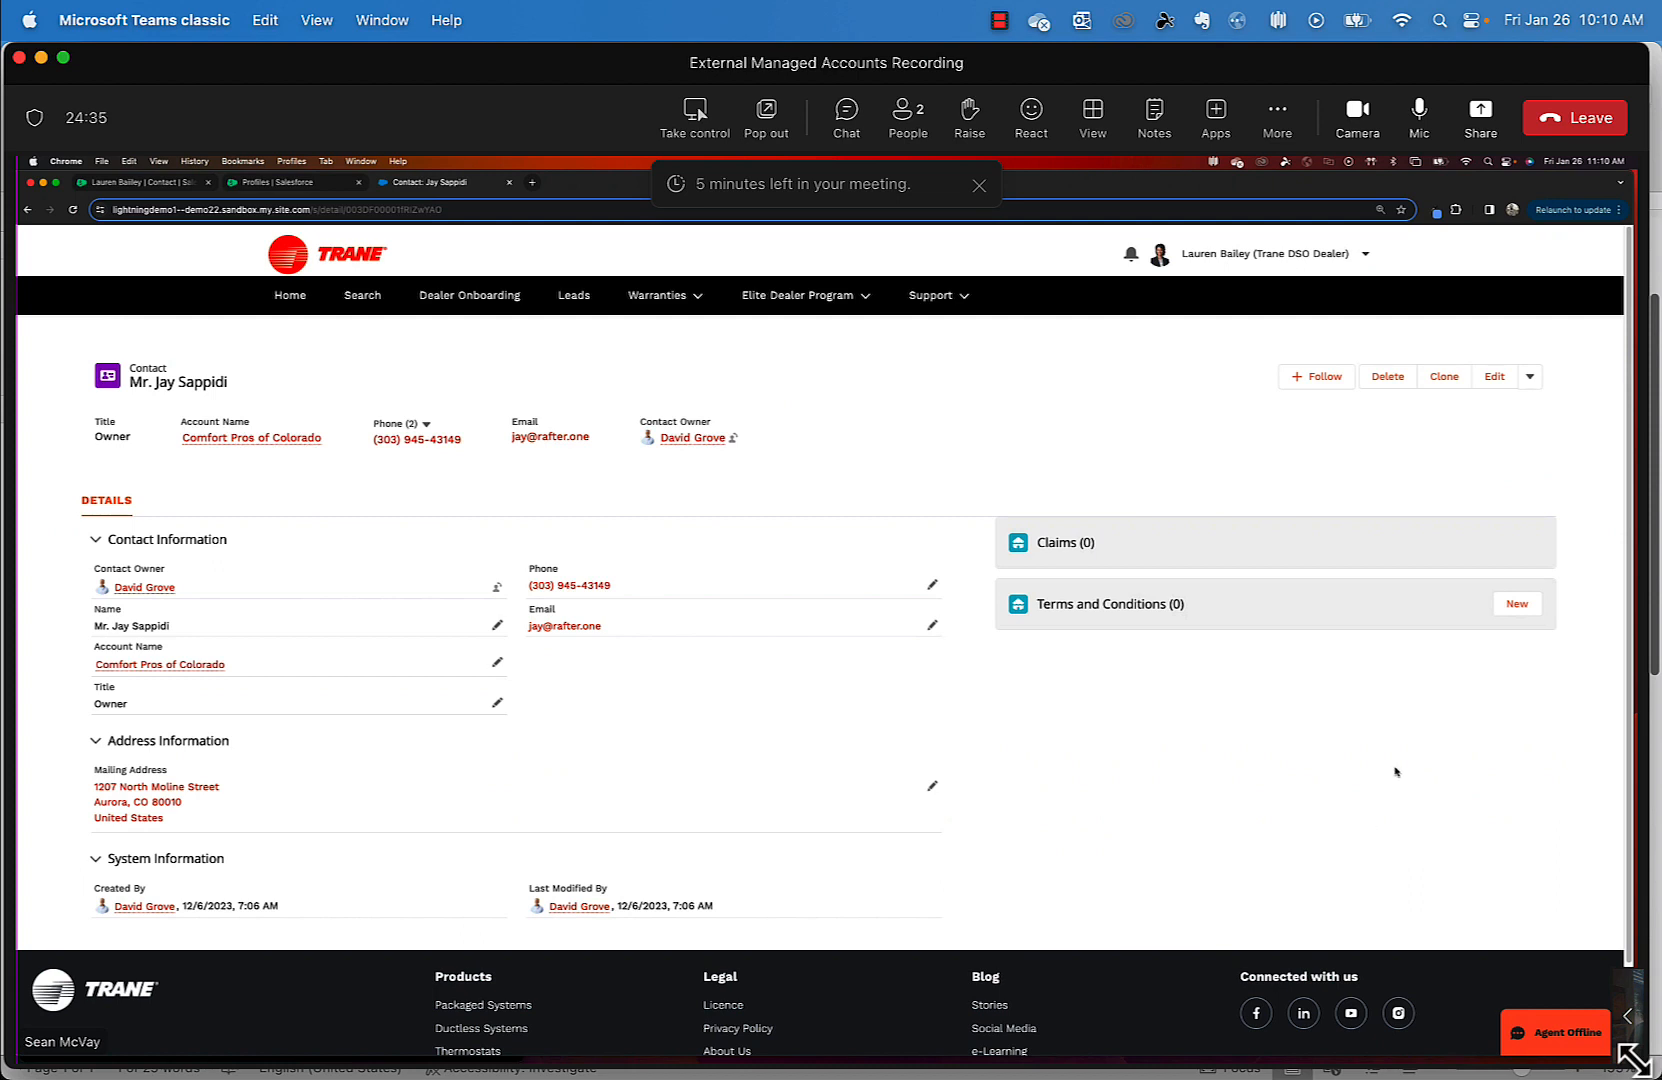
left_click(1524, 379)
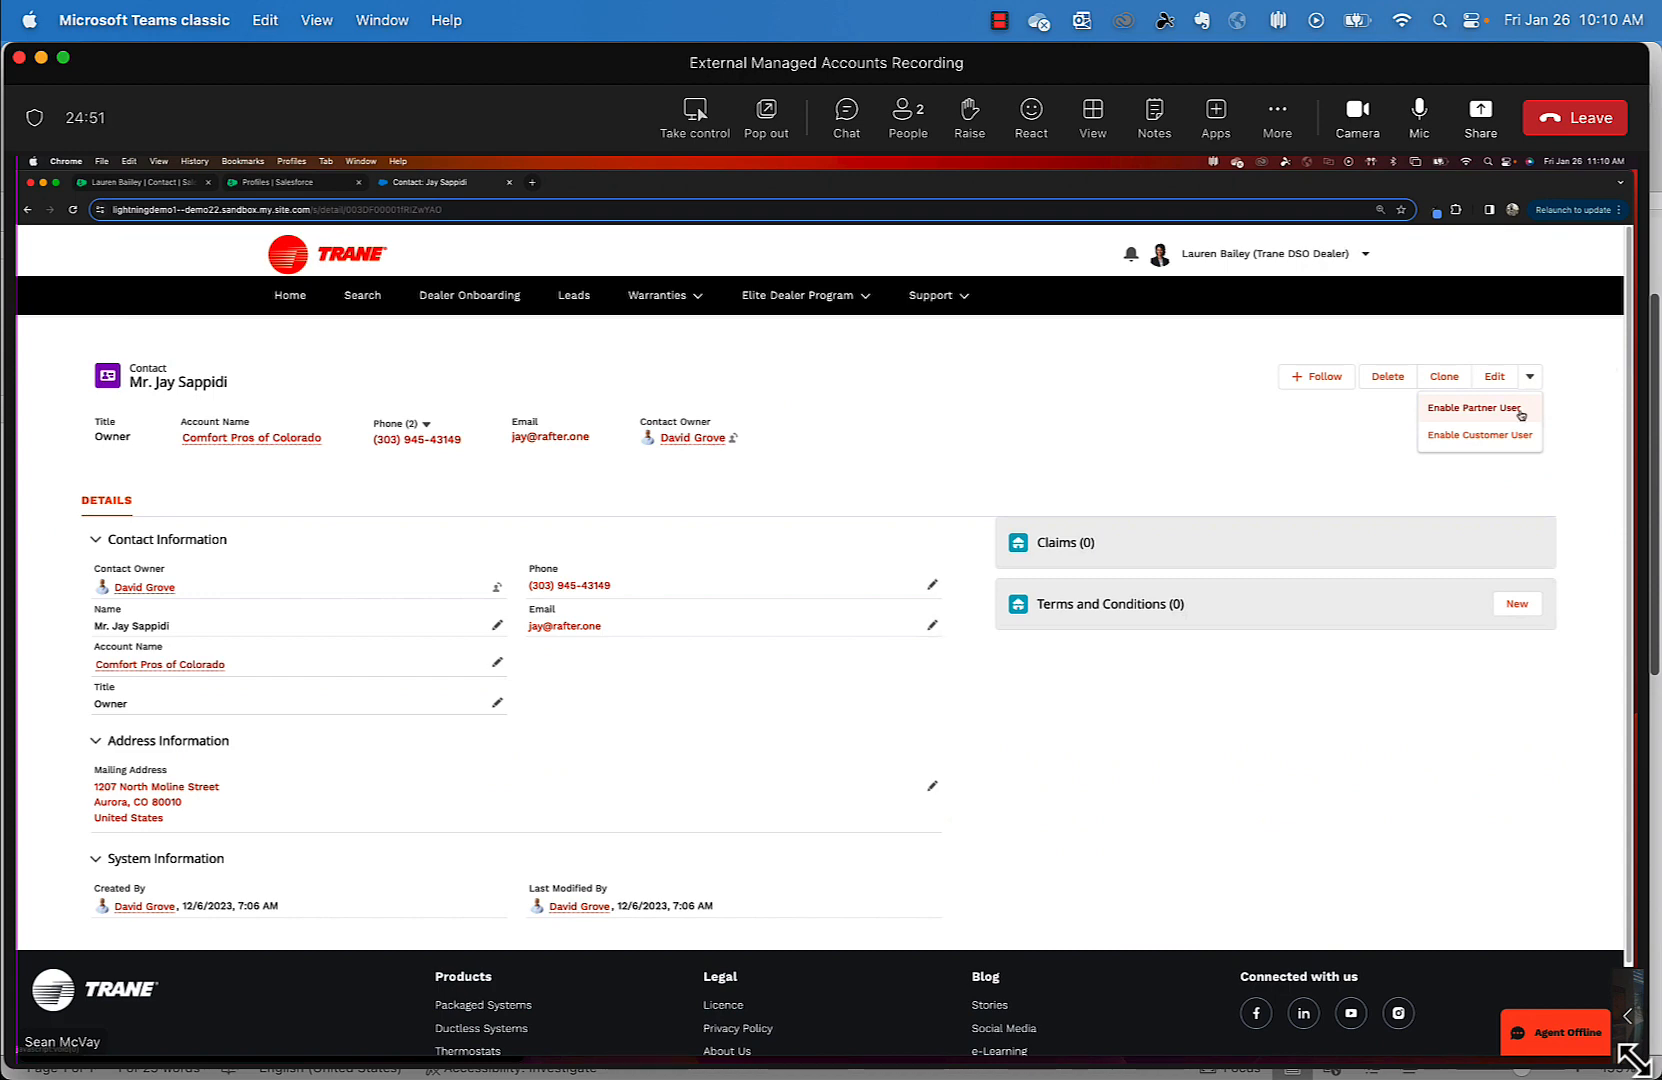
- Enable the owner contact as a partner user with the Partner Community User Cloned profile and save
left_click(1520, 411)
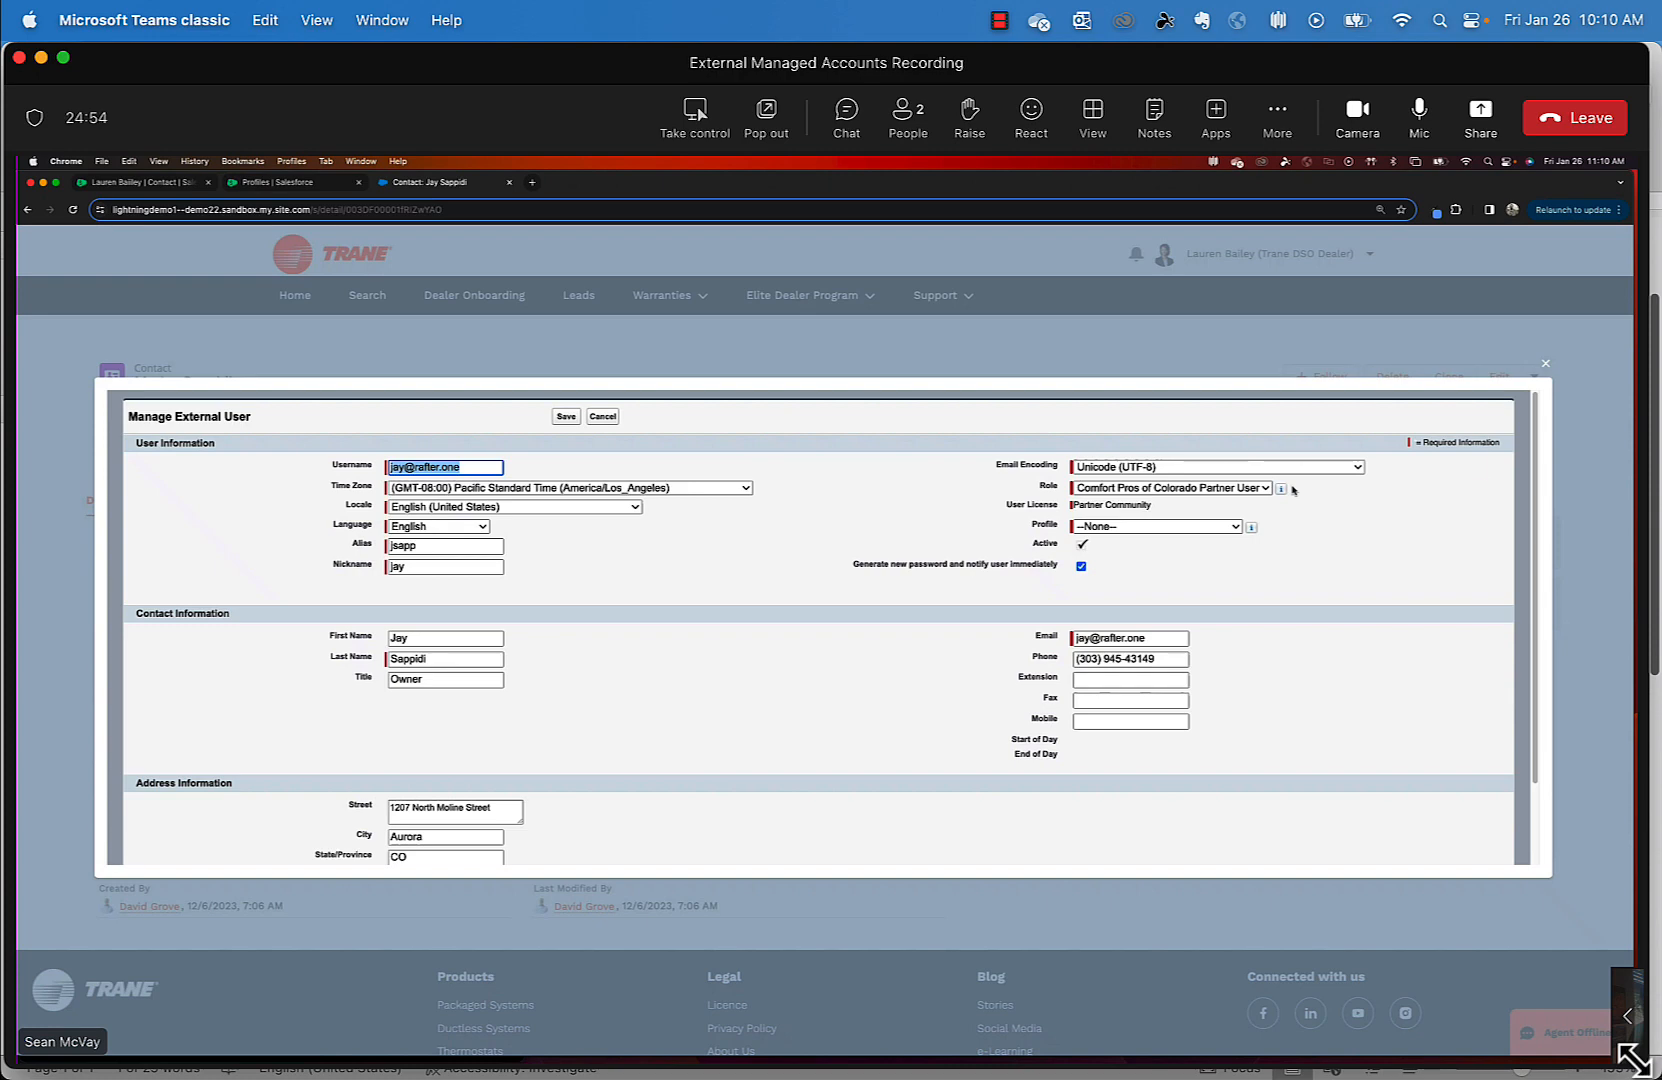
mouse_move(1282, 488)
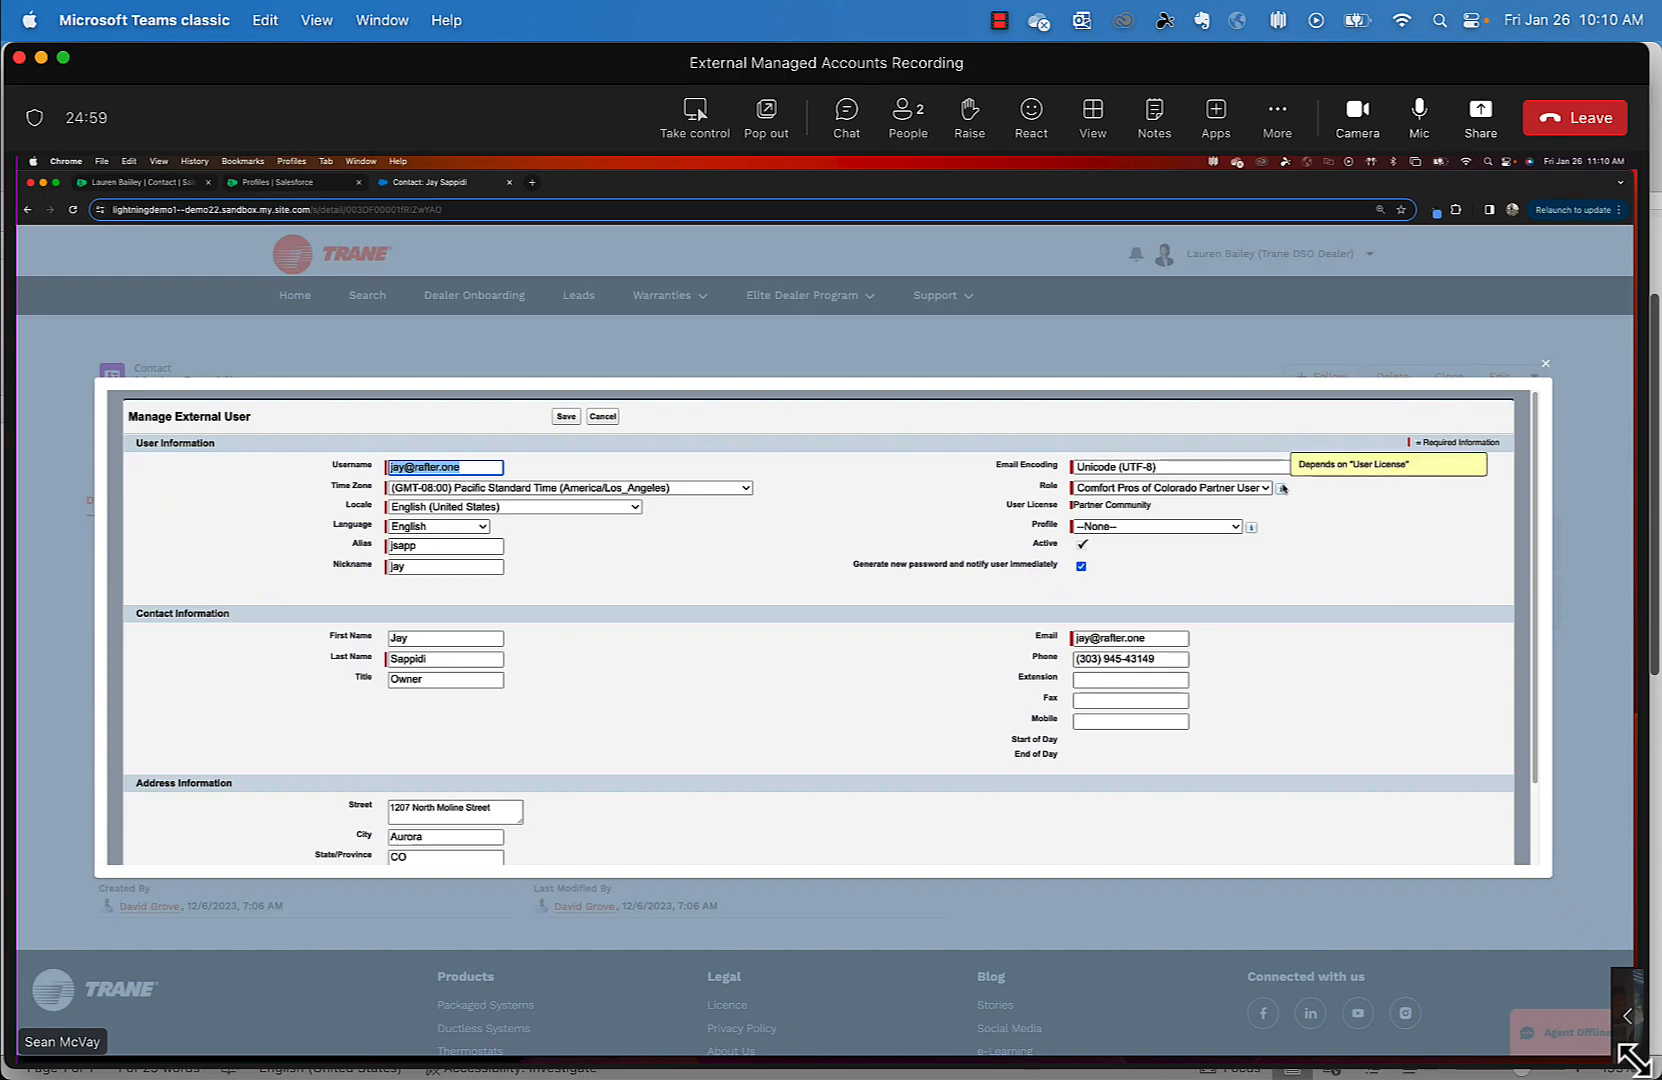
left_click(1204, 526)
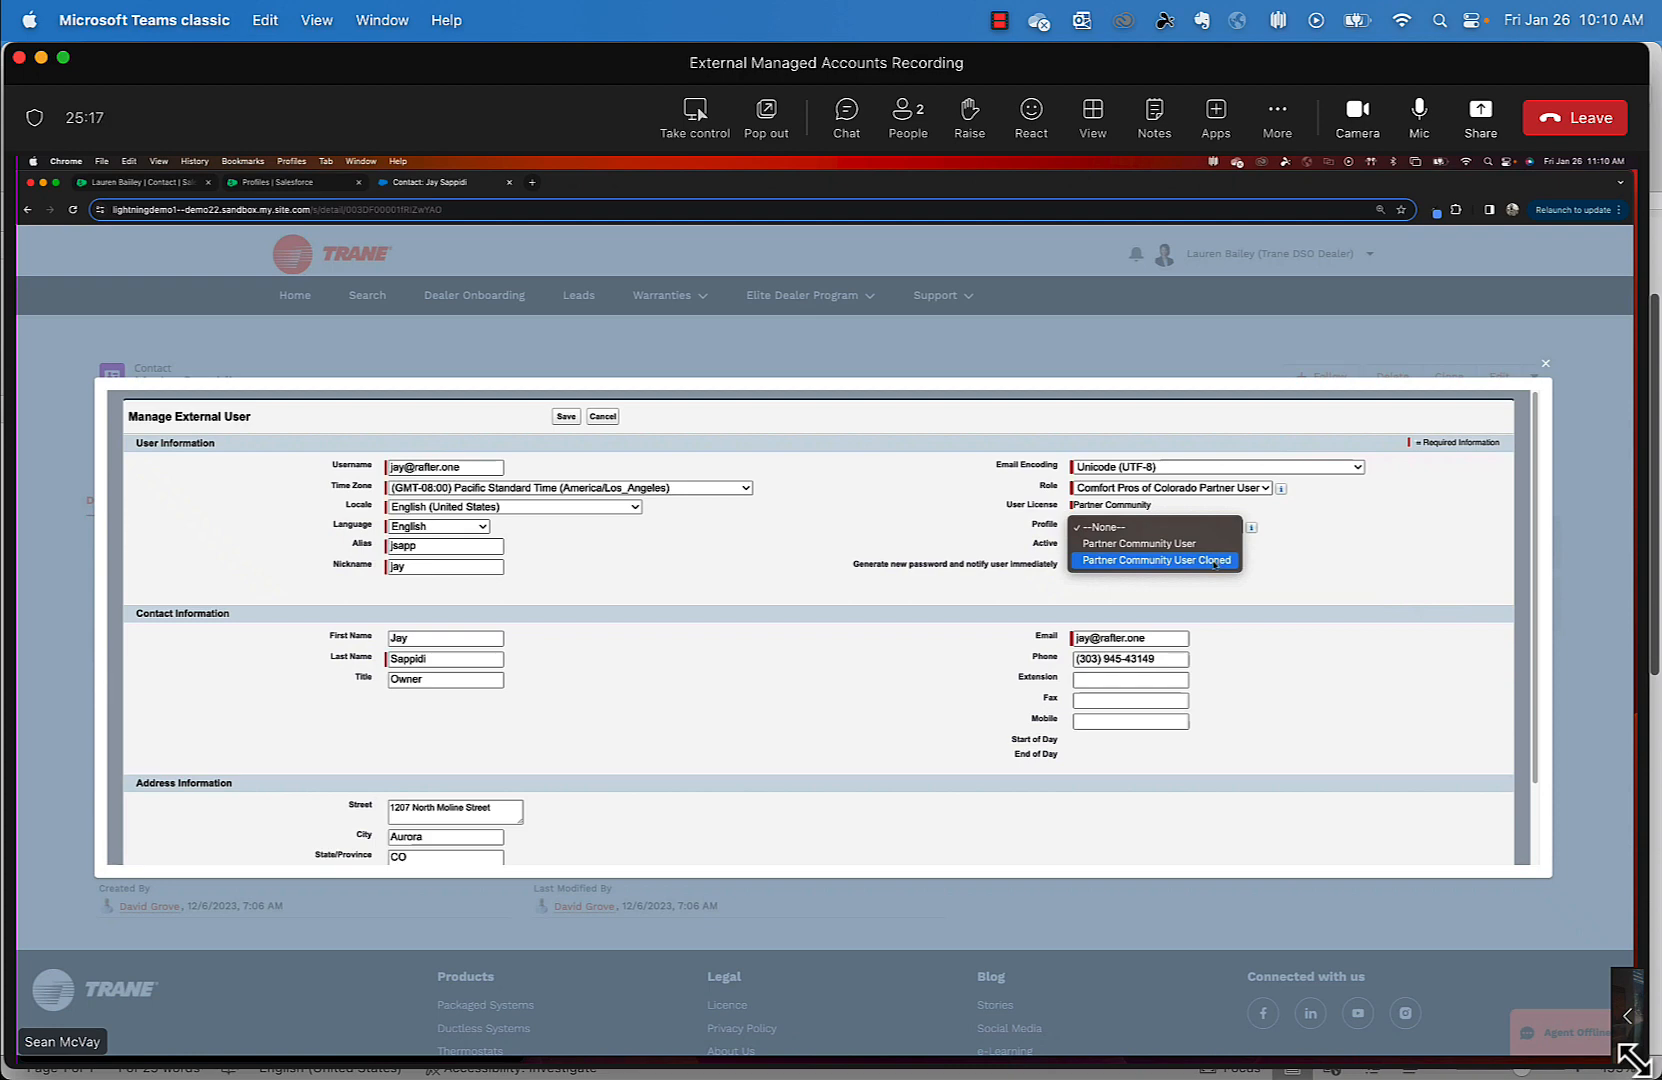
left_click(1215, 563)
scroll(1279, 660, "down", 2)
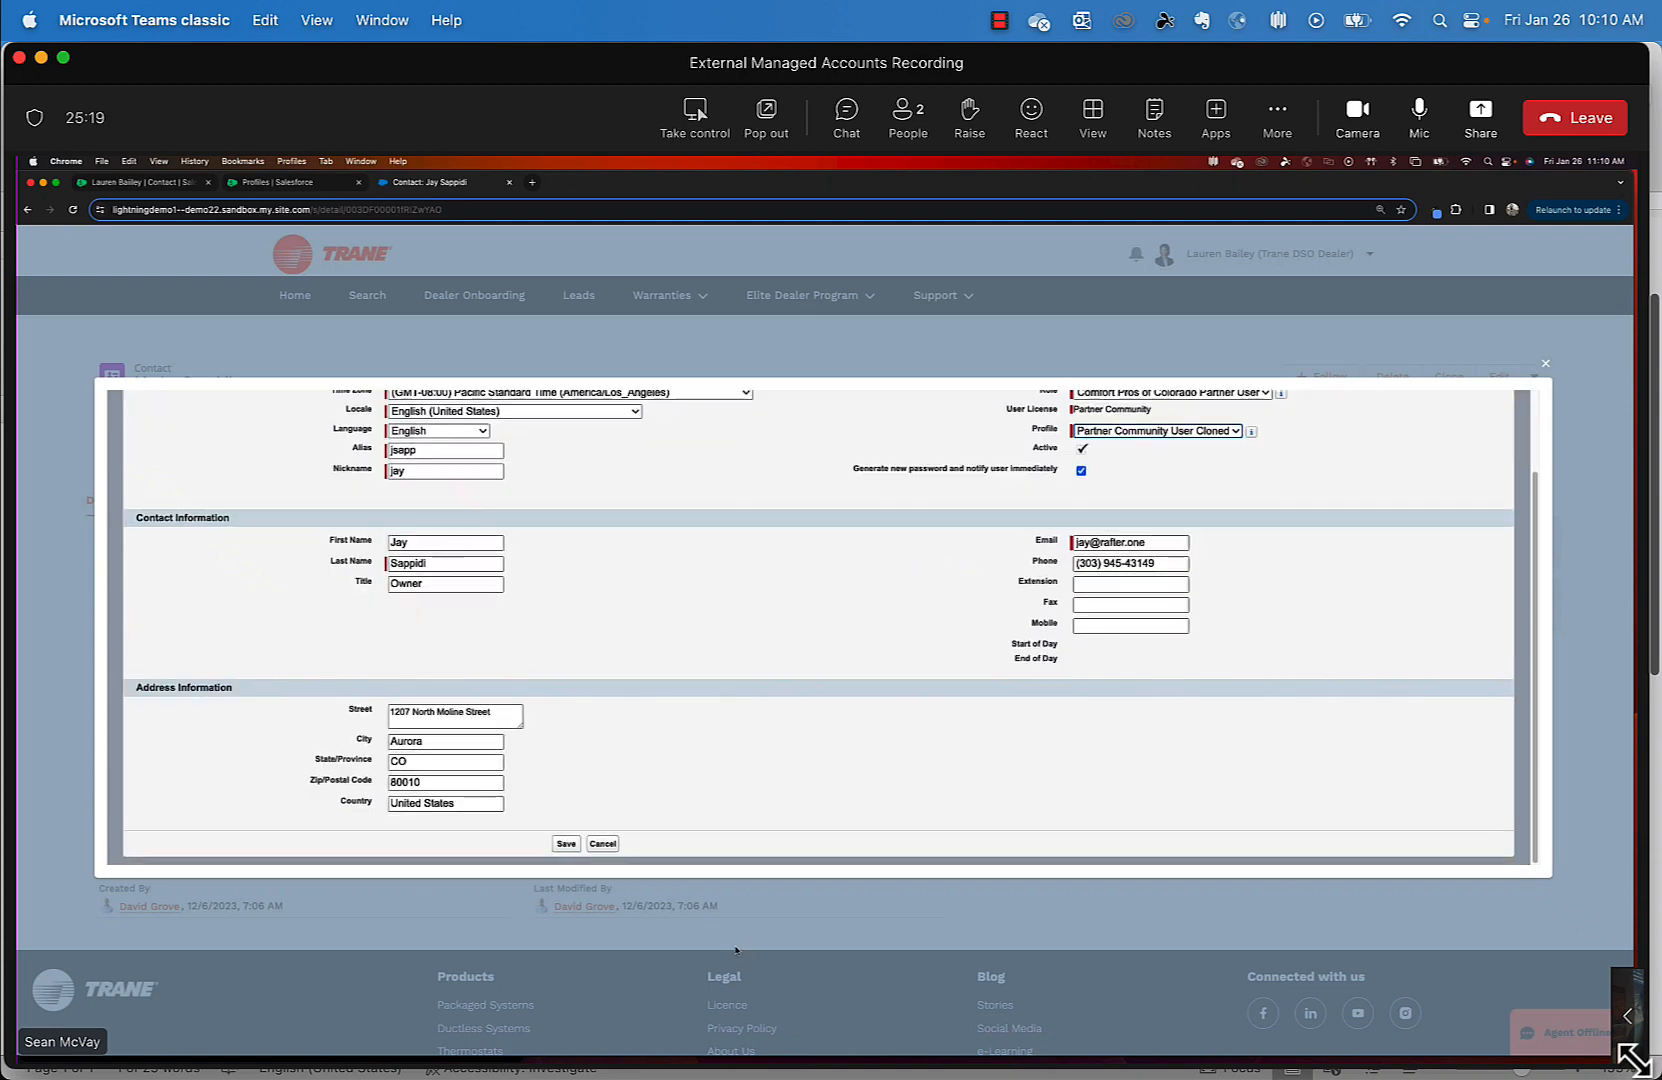
left_click(602, 844)
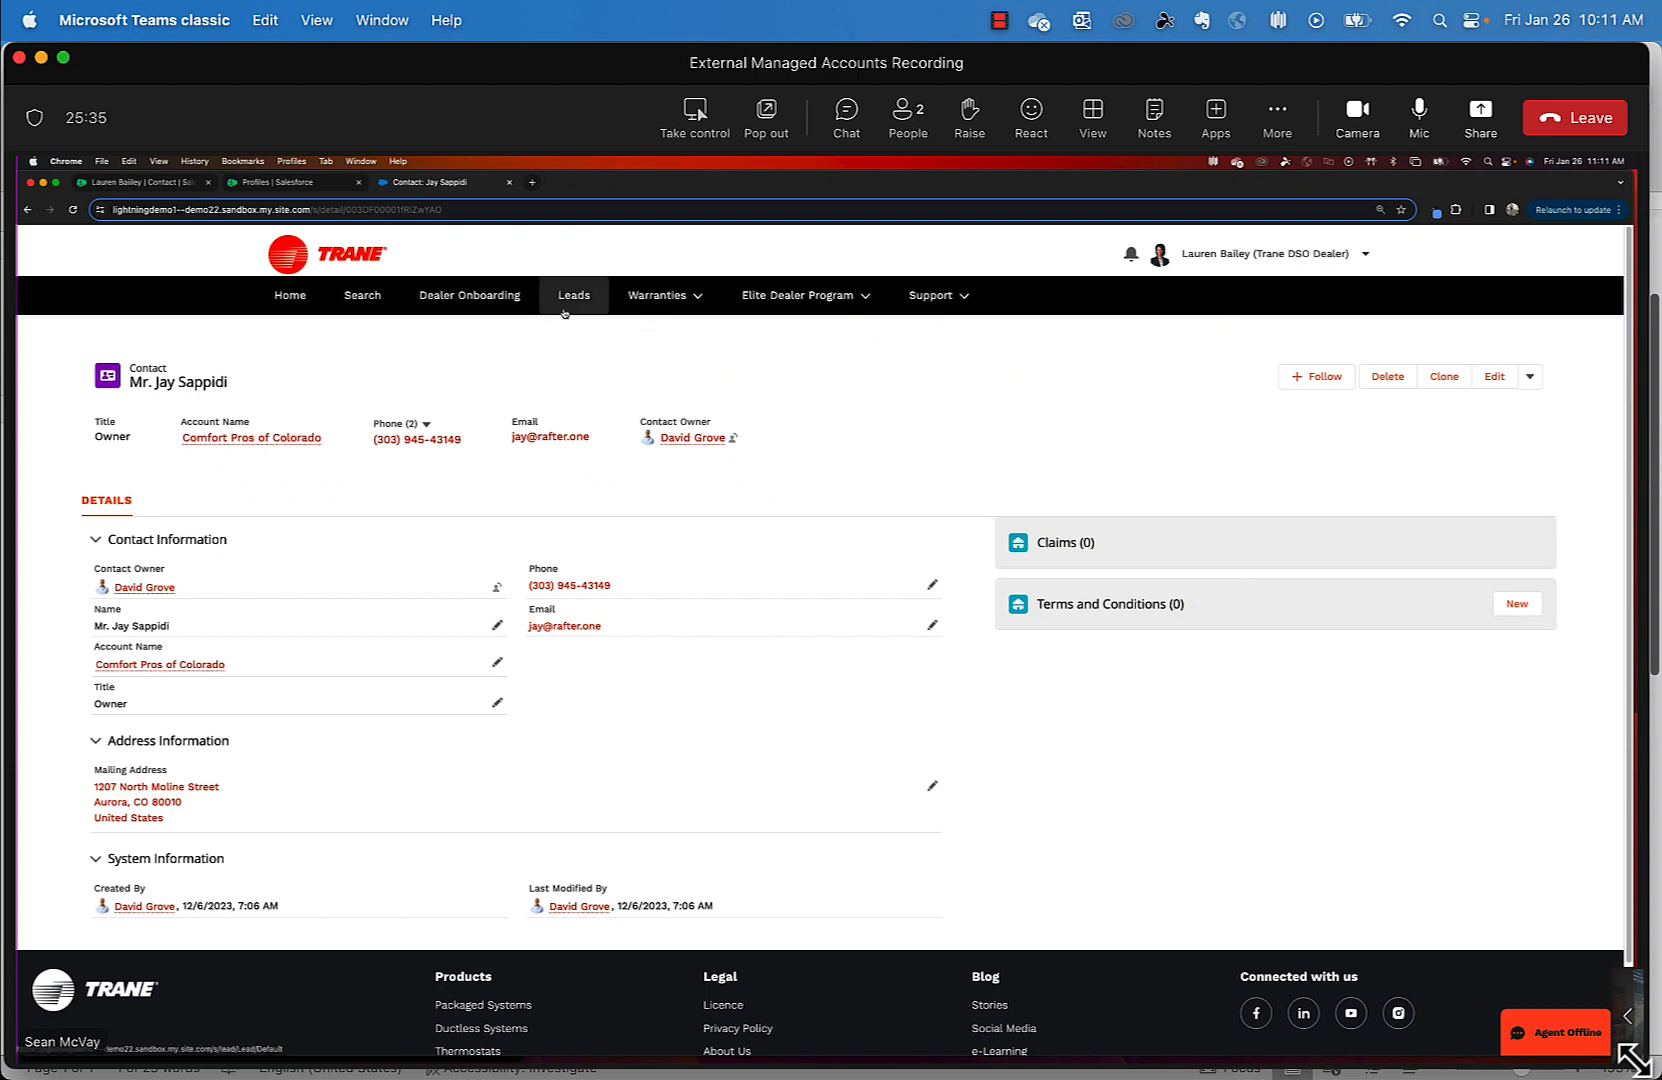
- Return to the Comfort Pros of Colorado account and open Manage Permissions for the new community member
left_click(1530, 376)
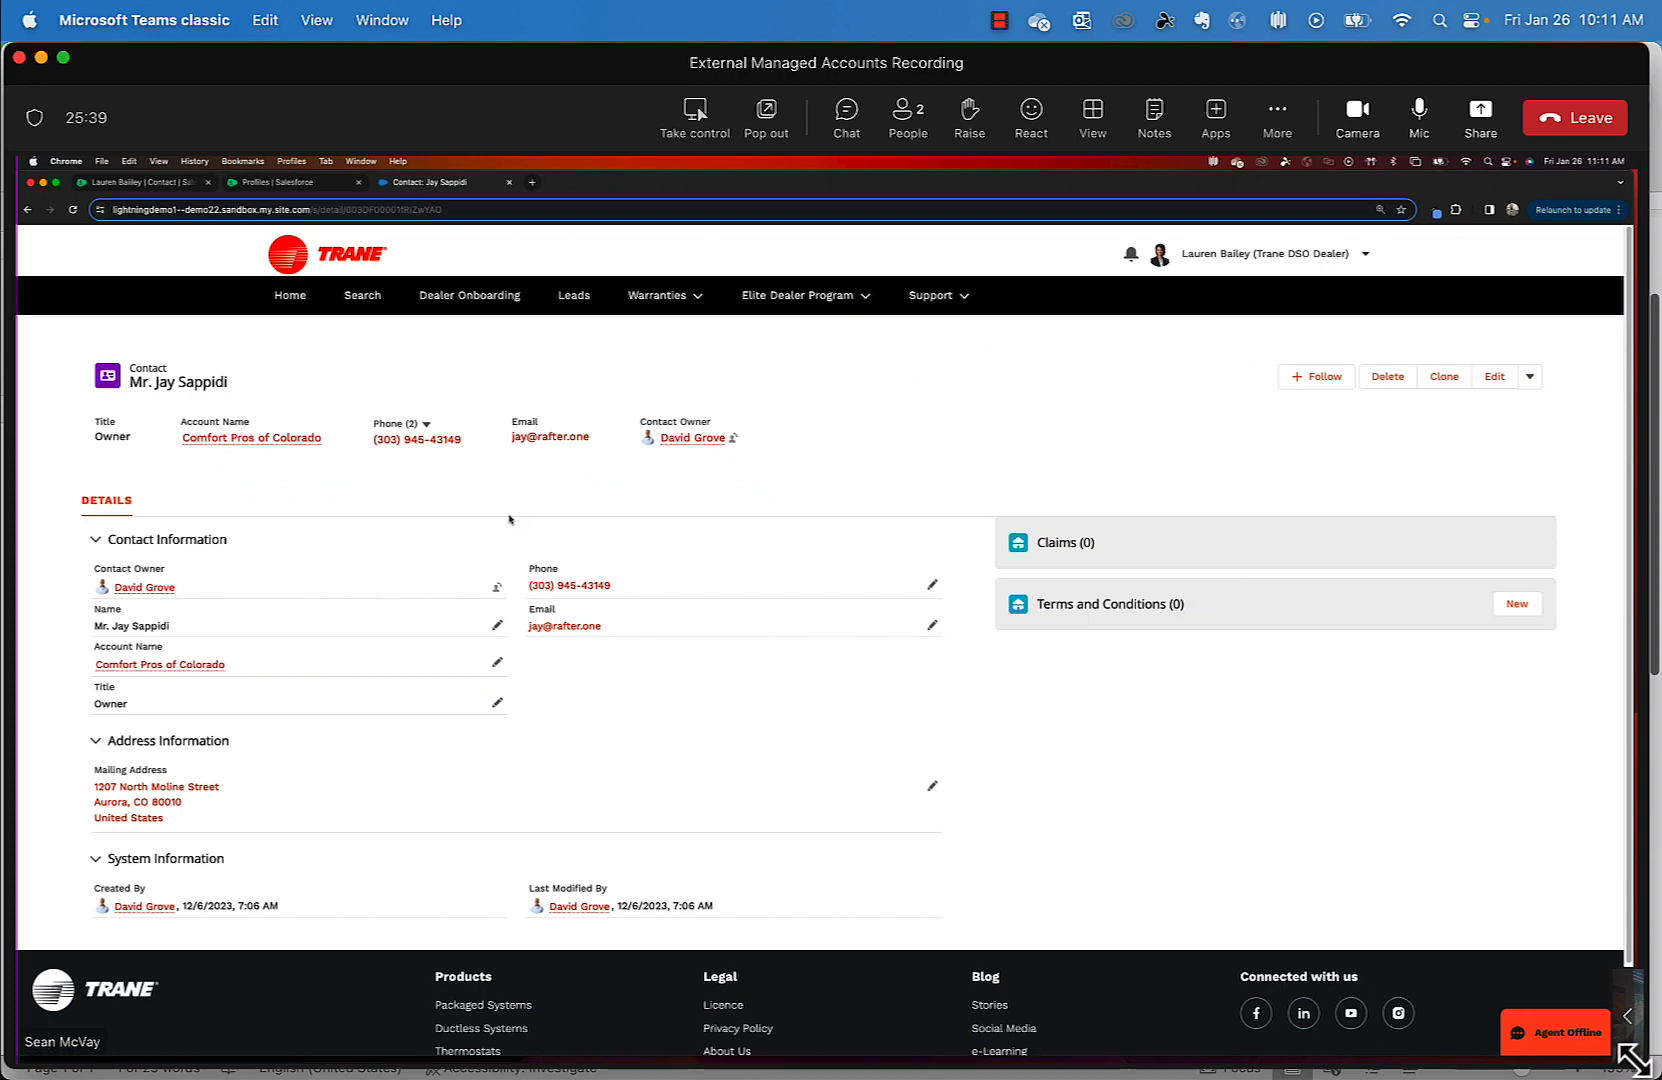
left_click(238, 440)
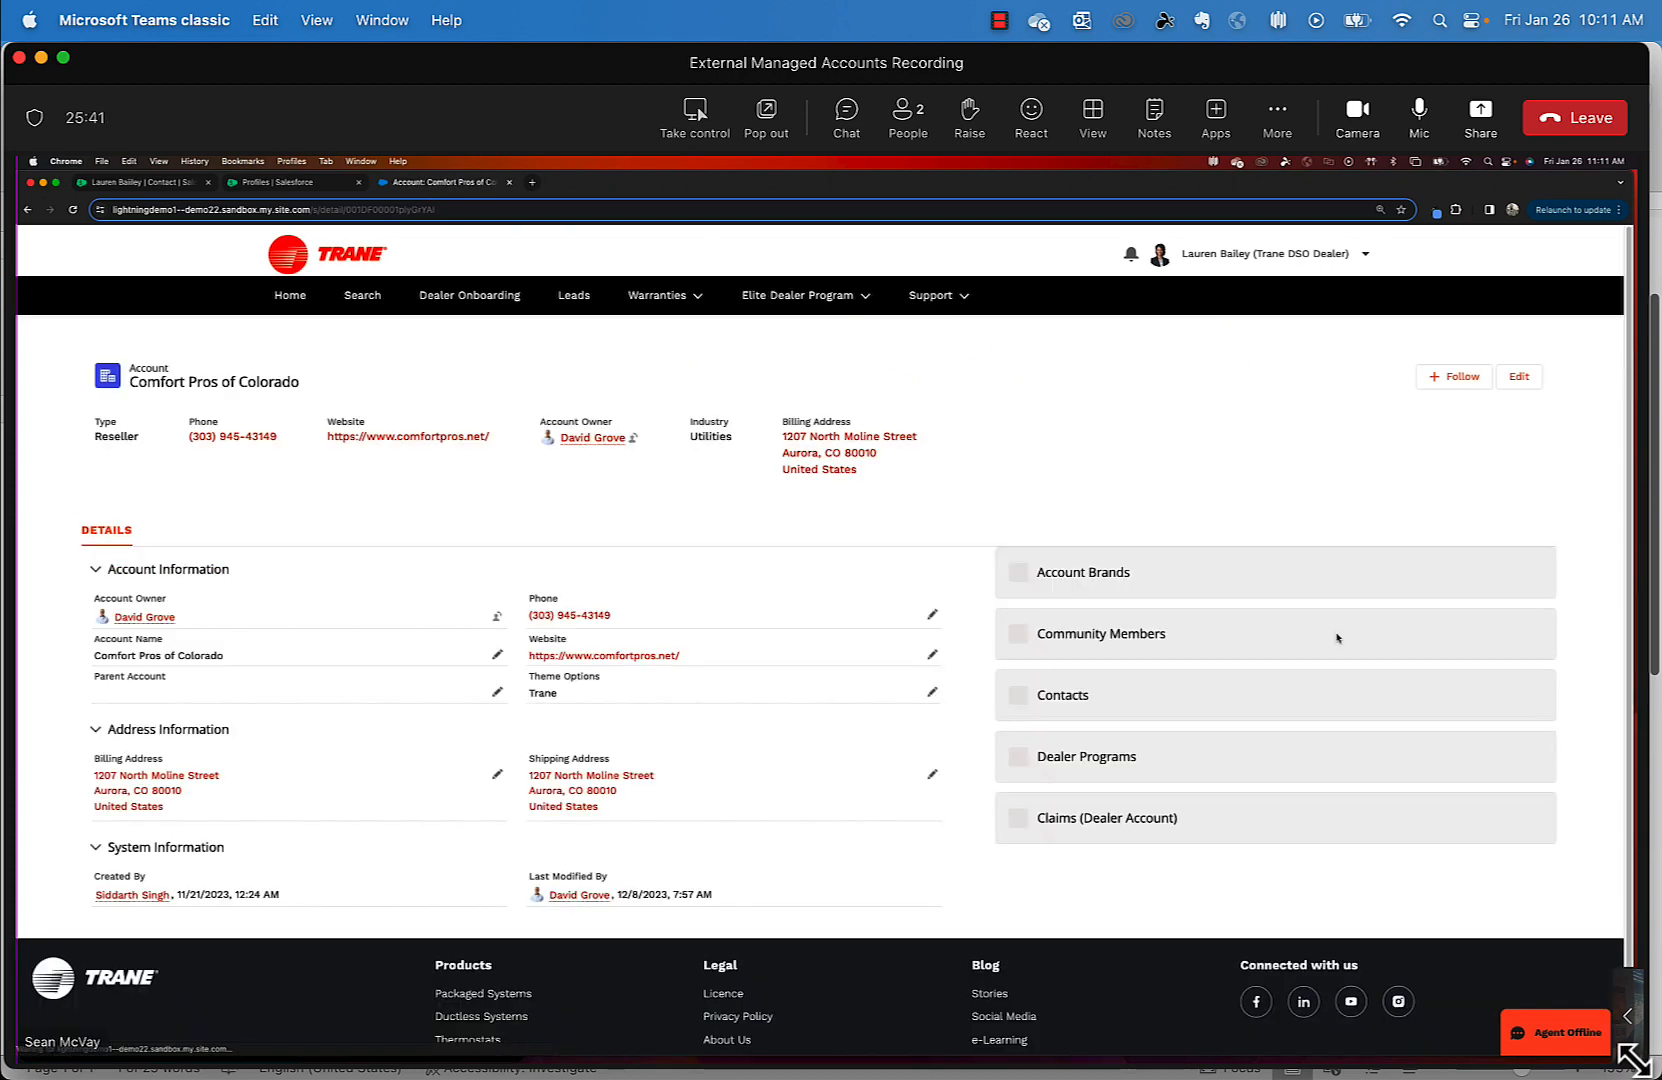
scroll(1365, 983, "down", 2)
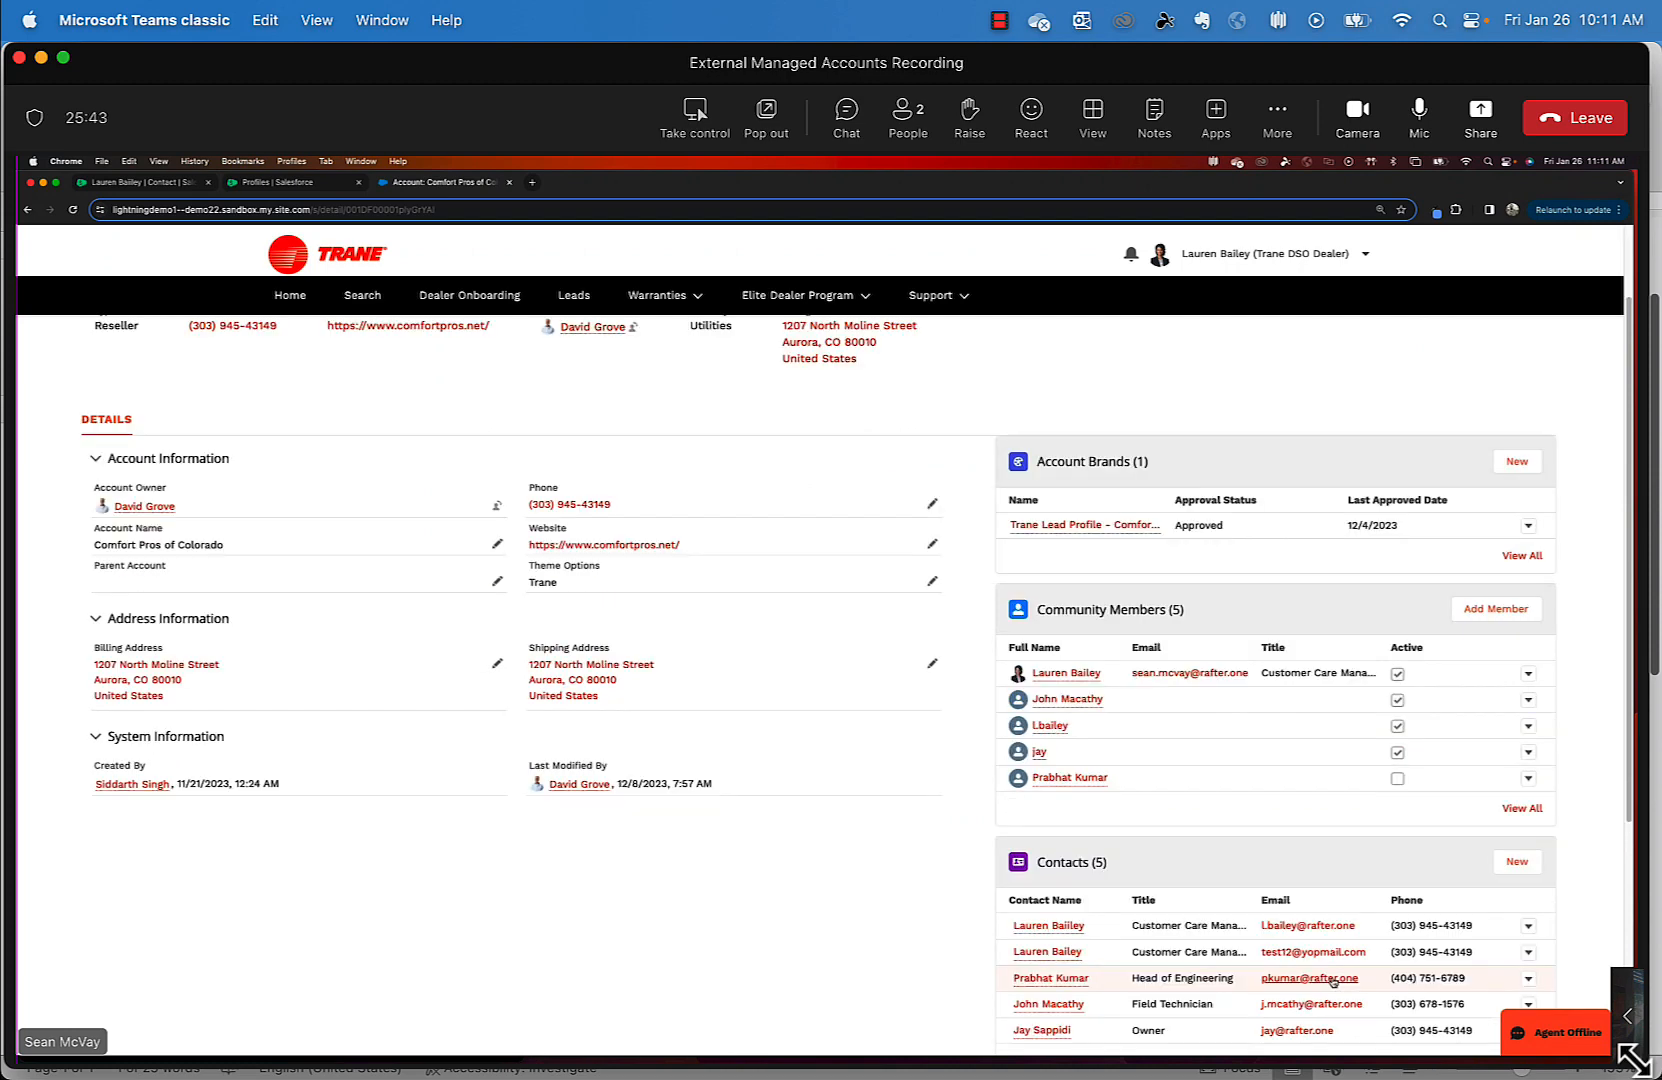
left_click(1528, 752)
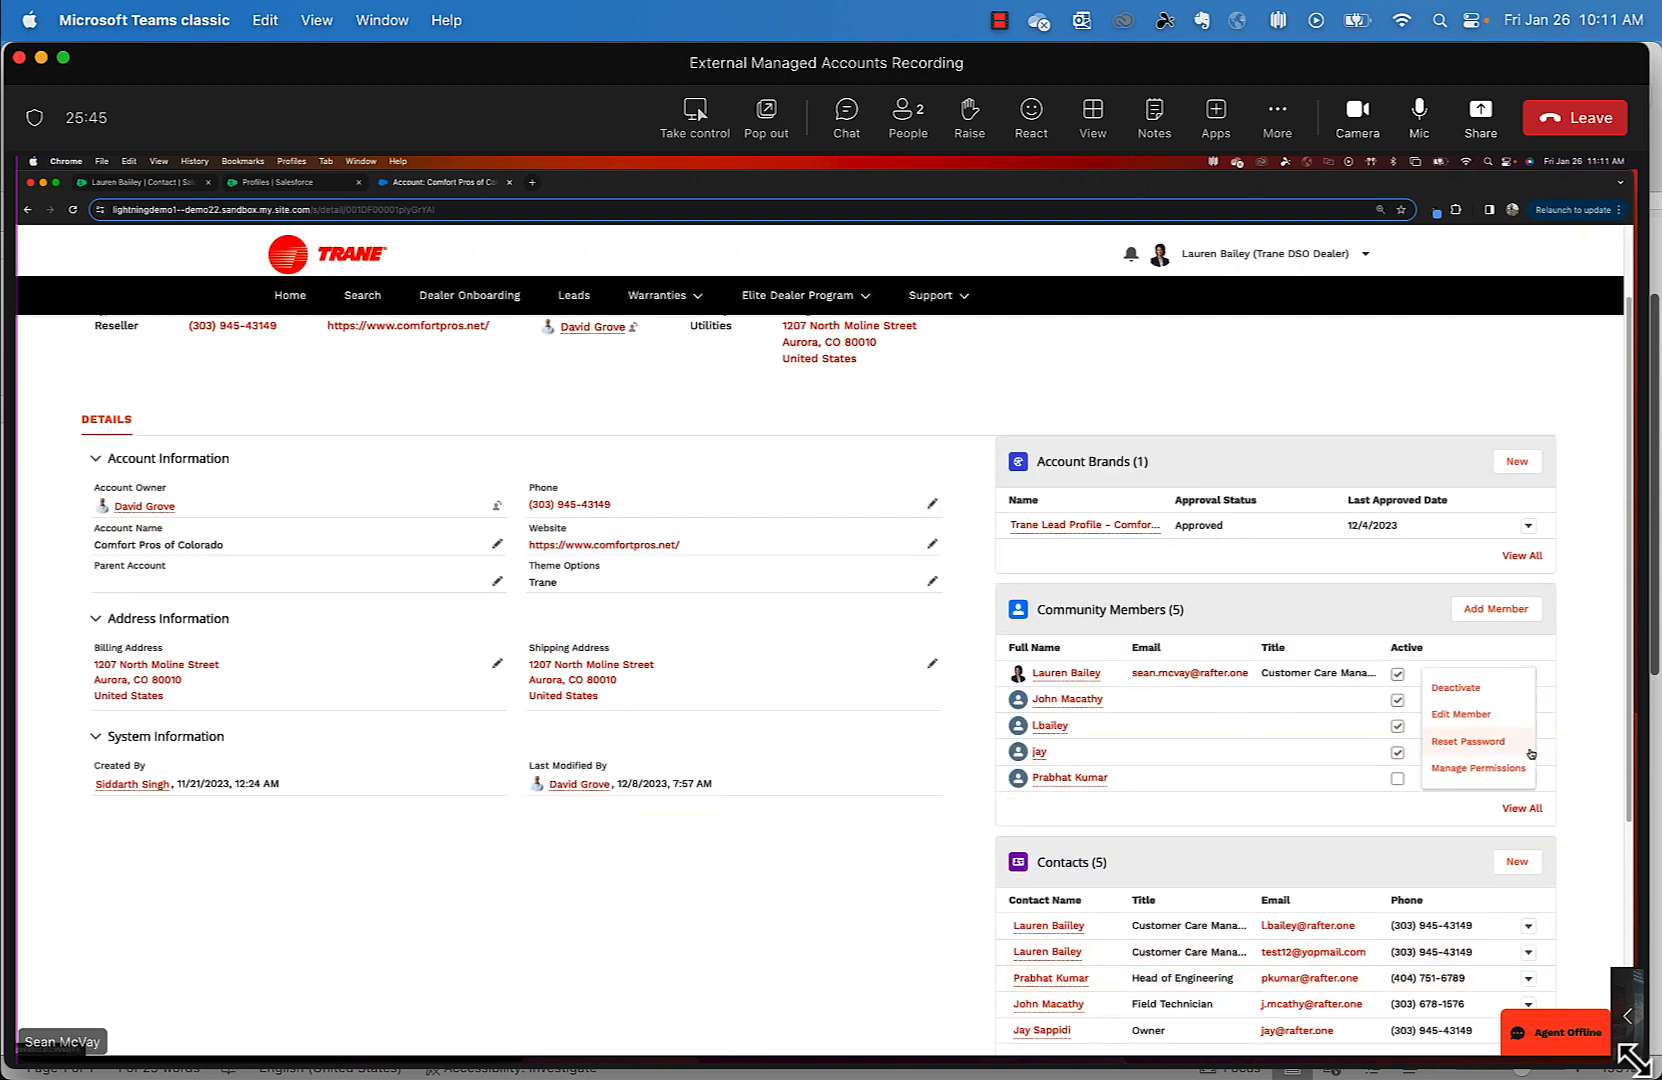
left_click(1527, 770)
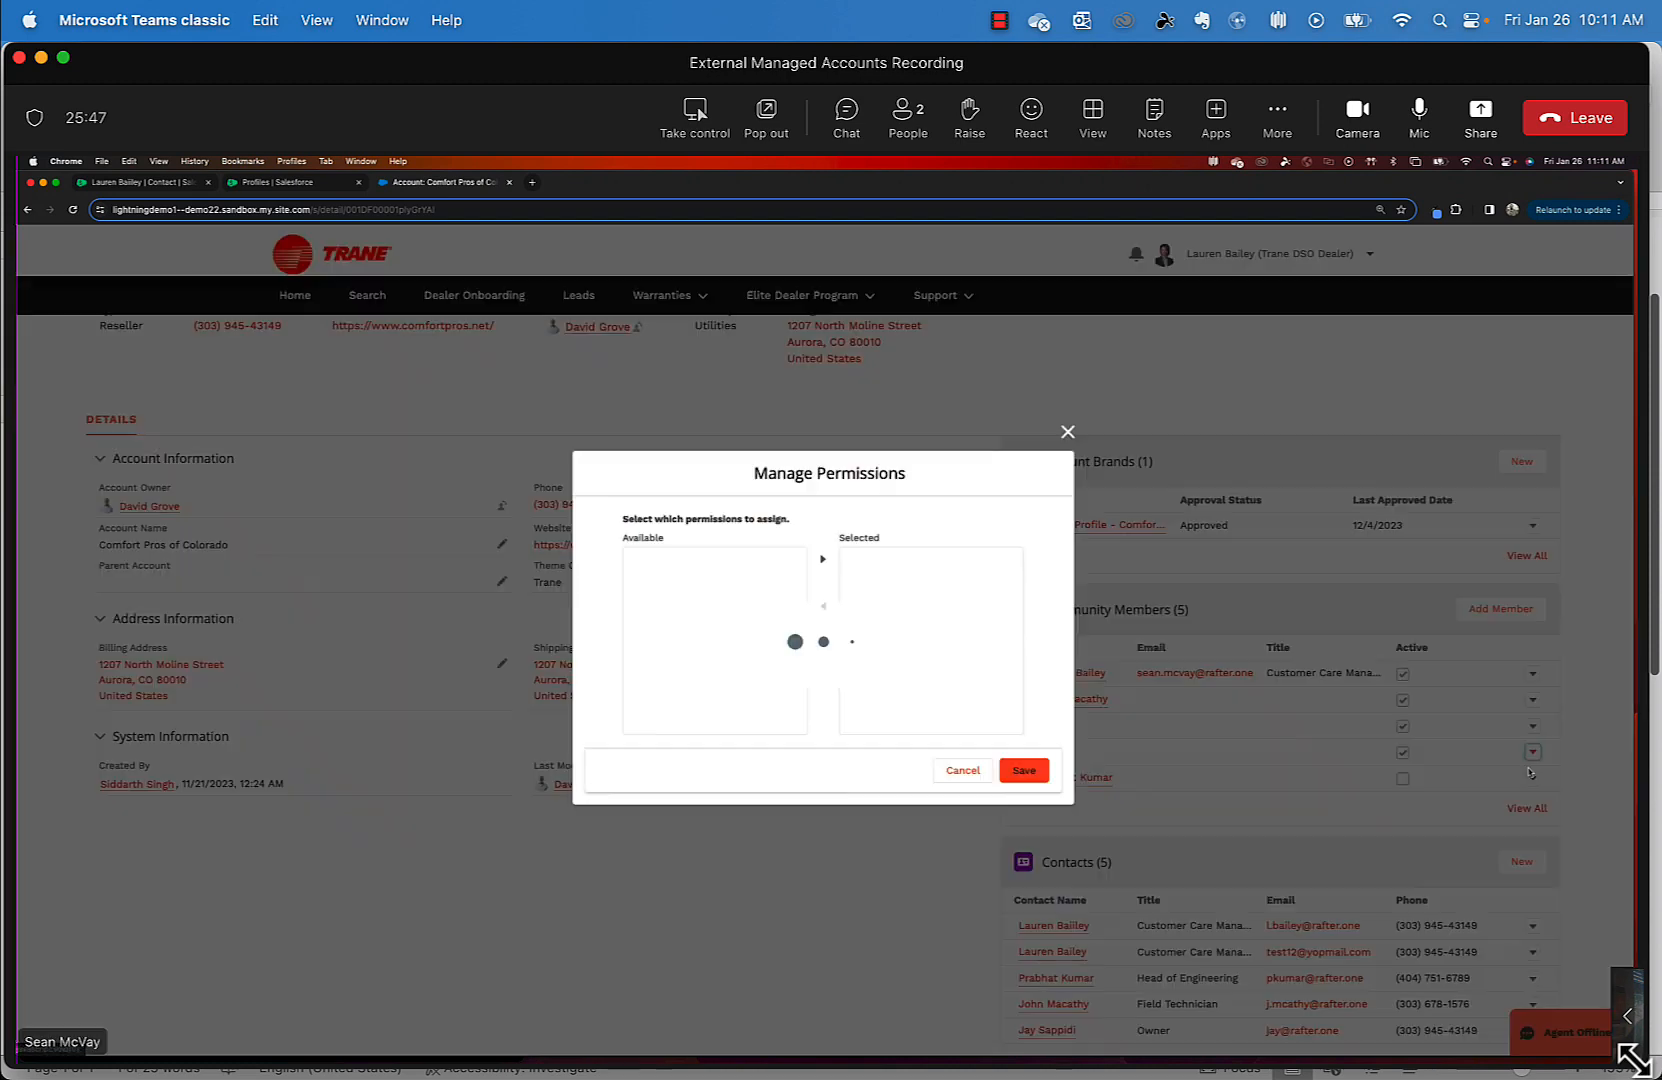
- Add Chat Setup Flow_Partner and Chat Setup Flow to Selected, save, then cancel after the license error
scroll(800, 660, "down", 1)
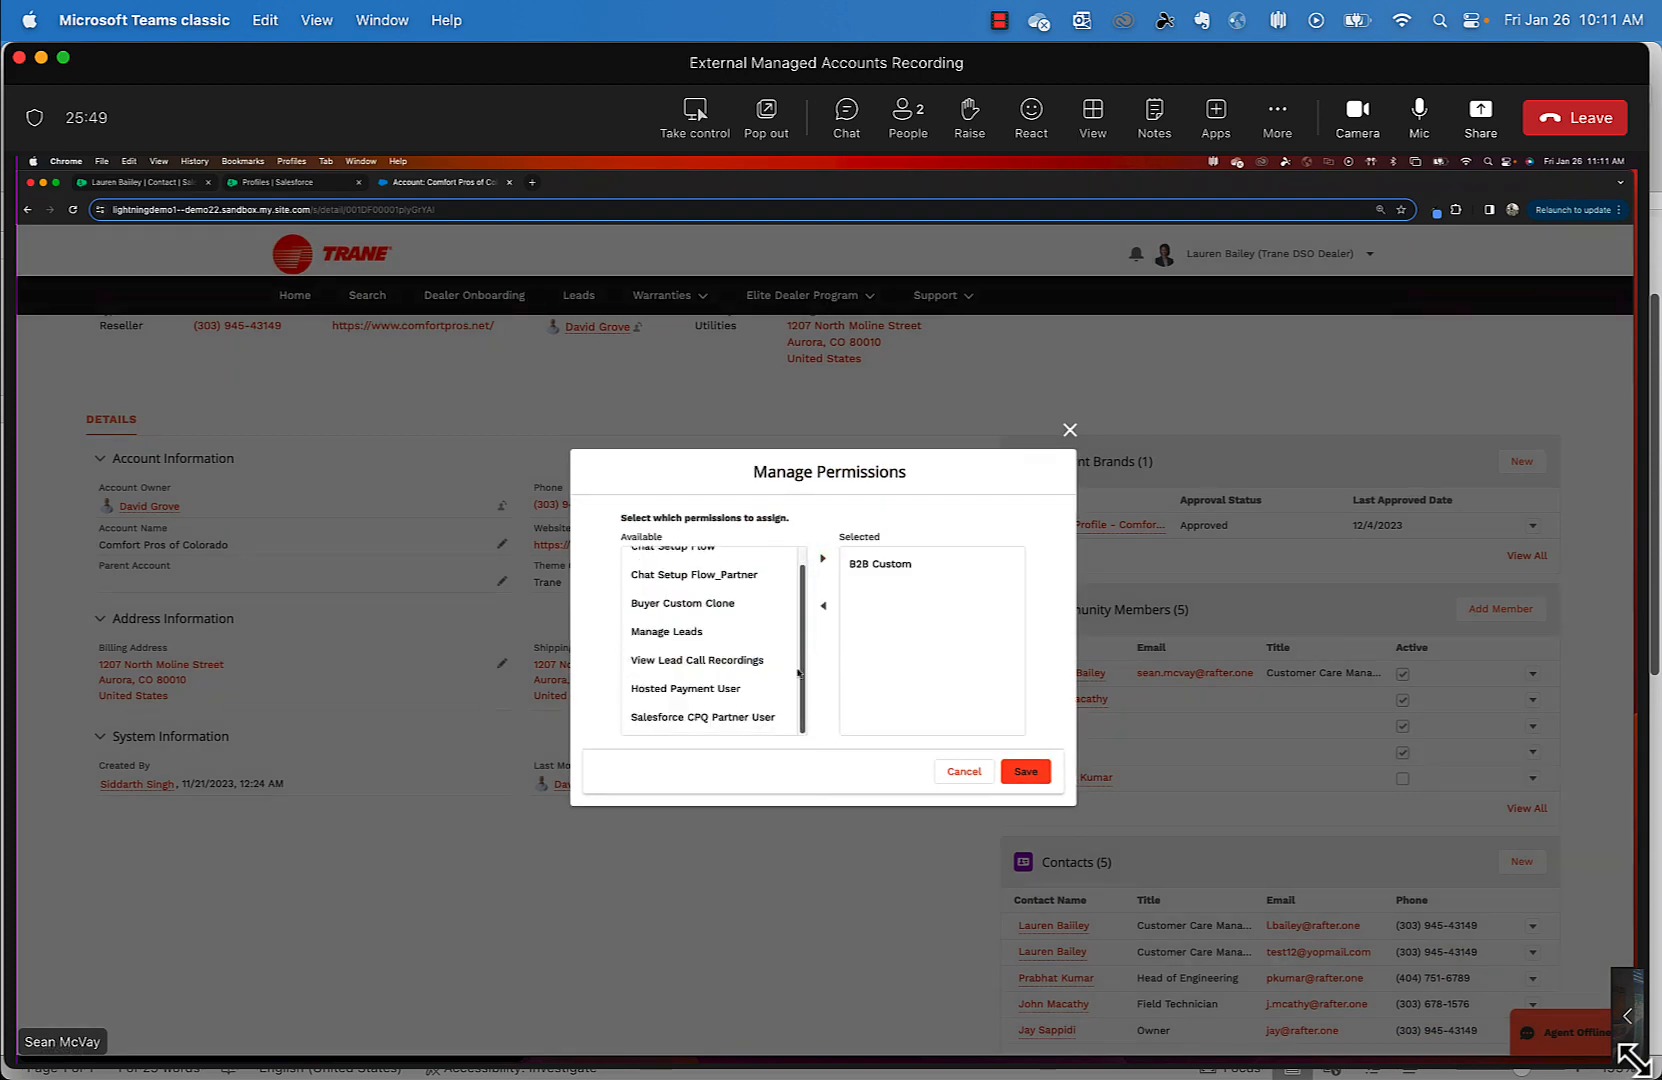
scroll(800, 650, "up", 1)
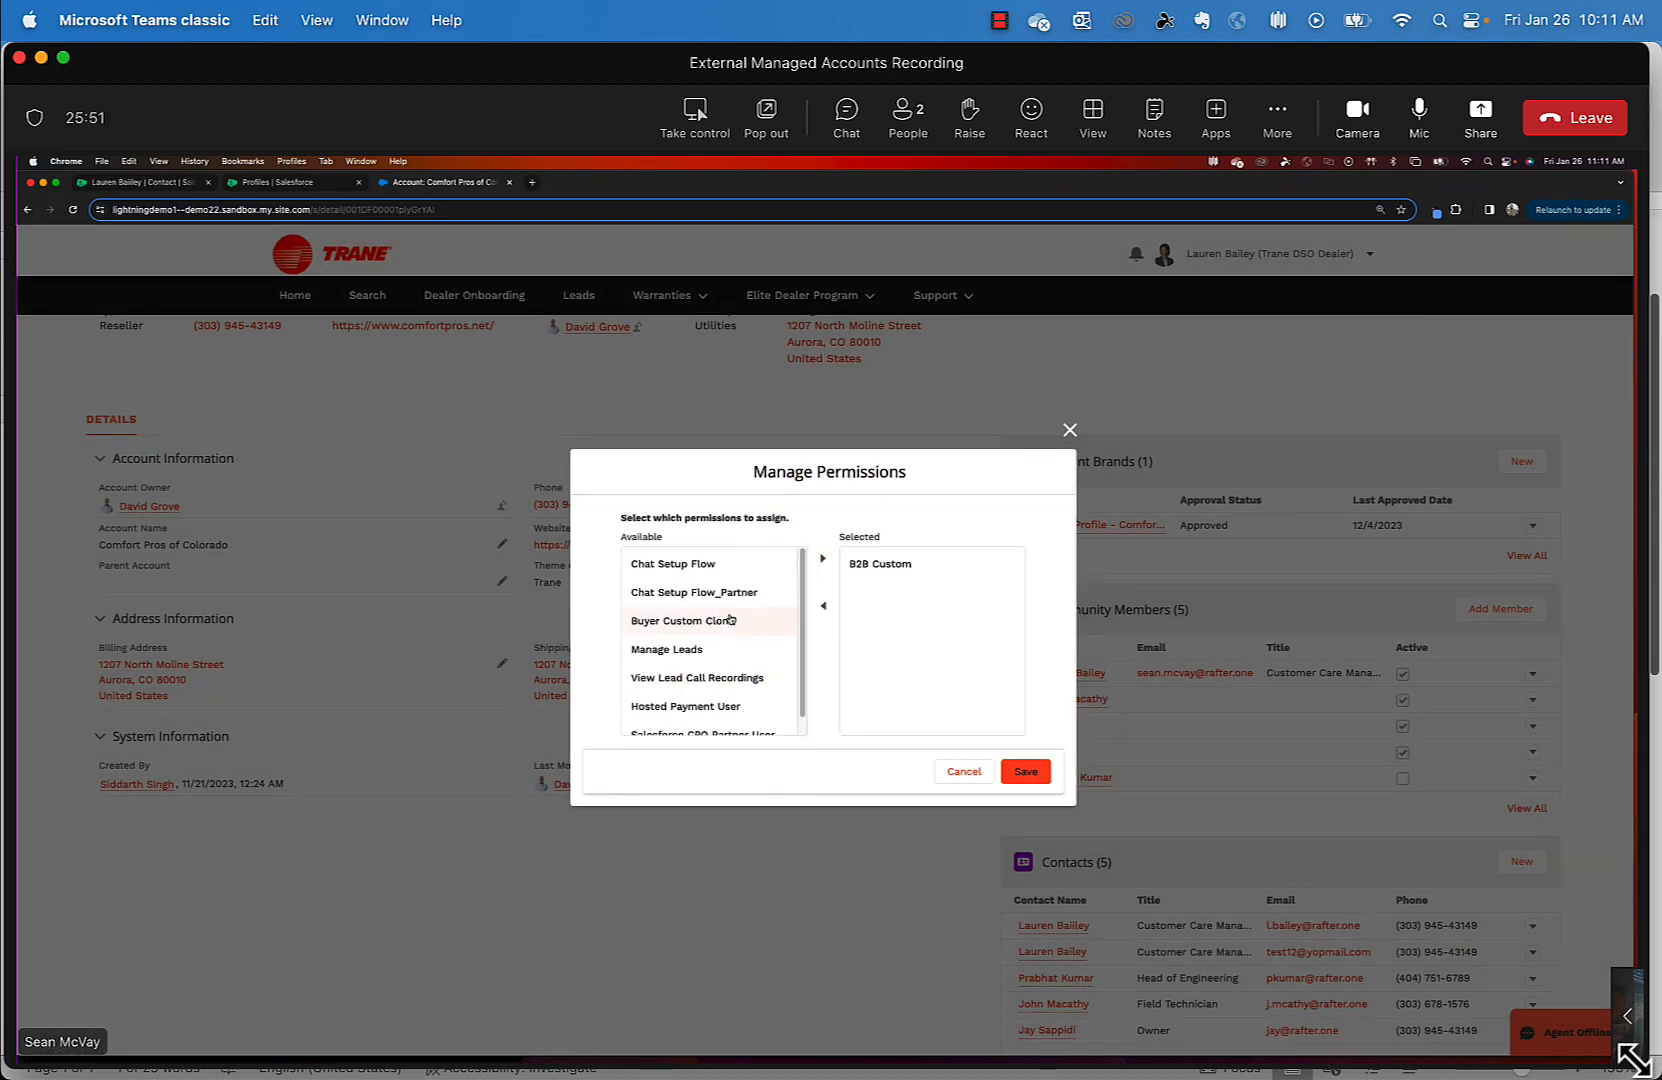
left_click_drag(768, 569, 762, 787)
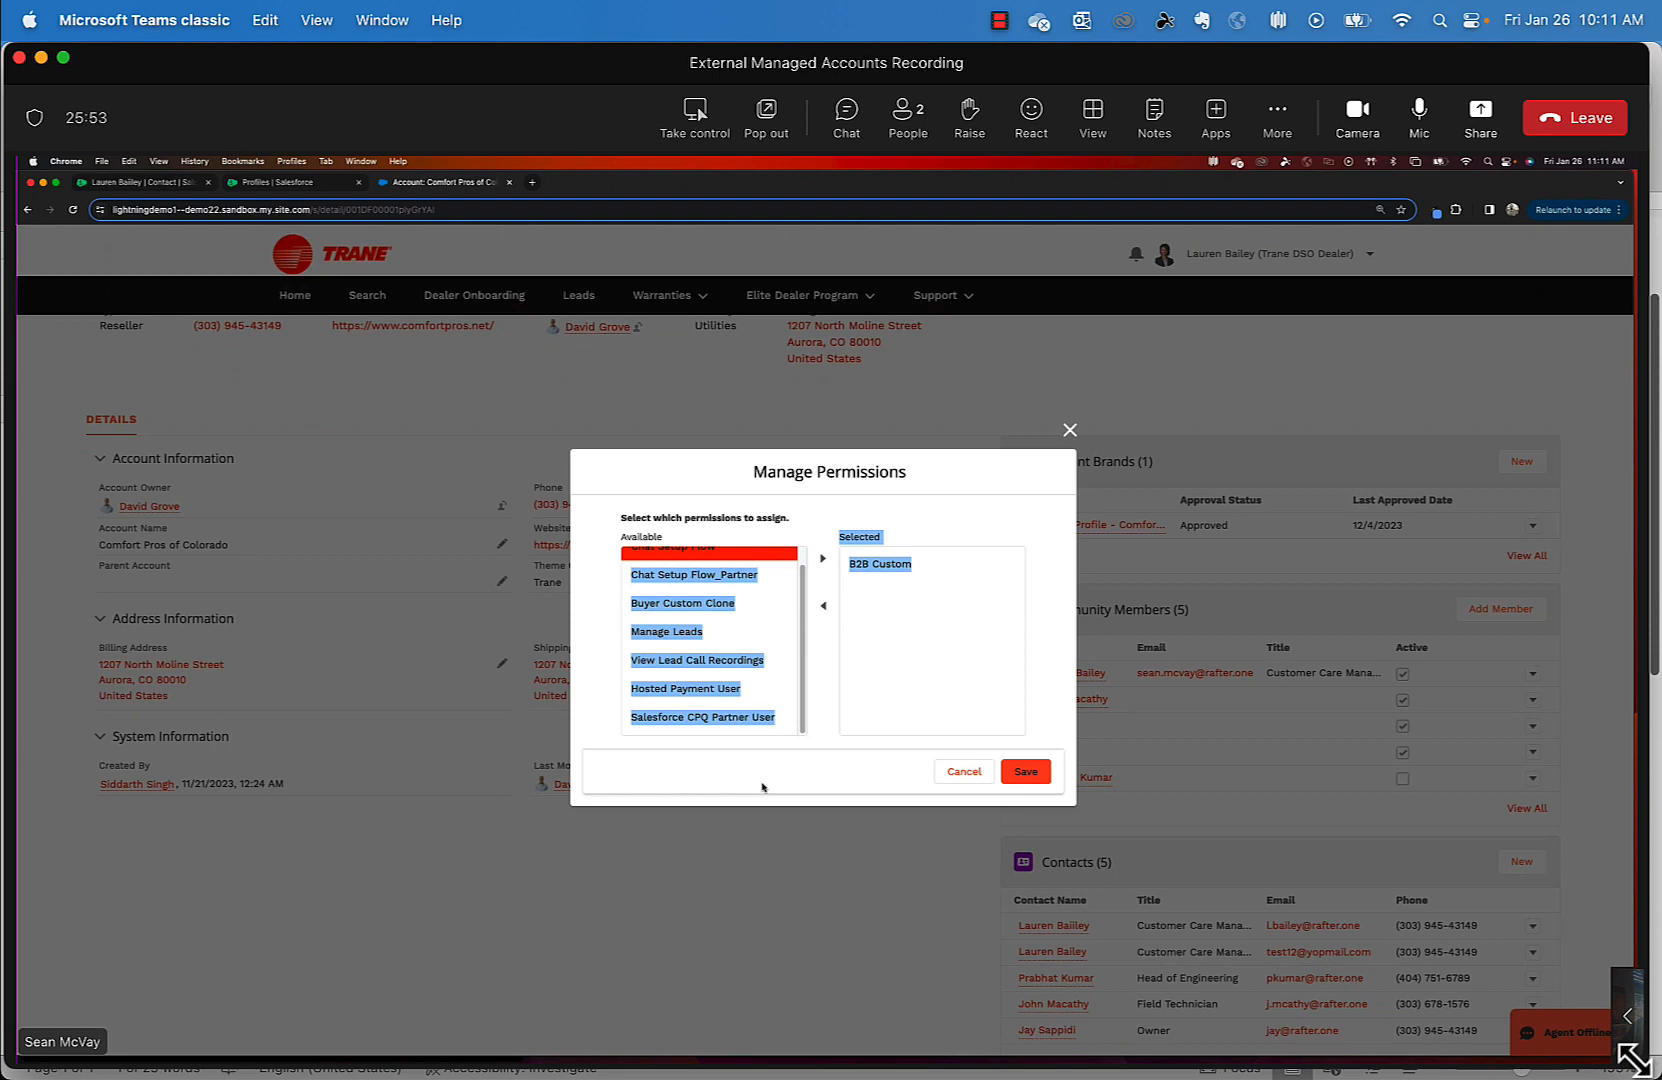
left_click(762, 787)
left_click(680, 631)
left_click(700, 574)
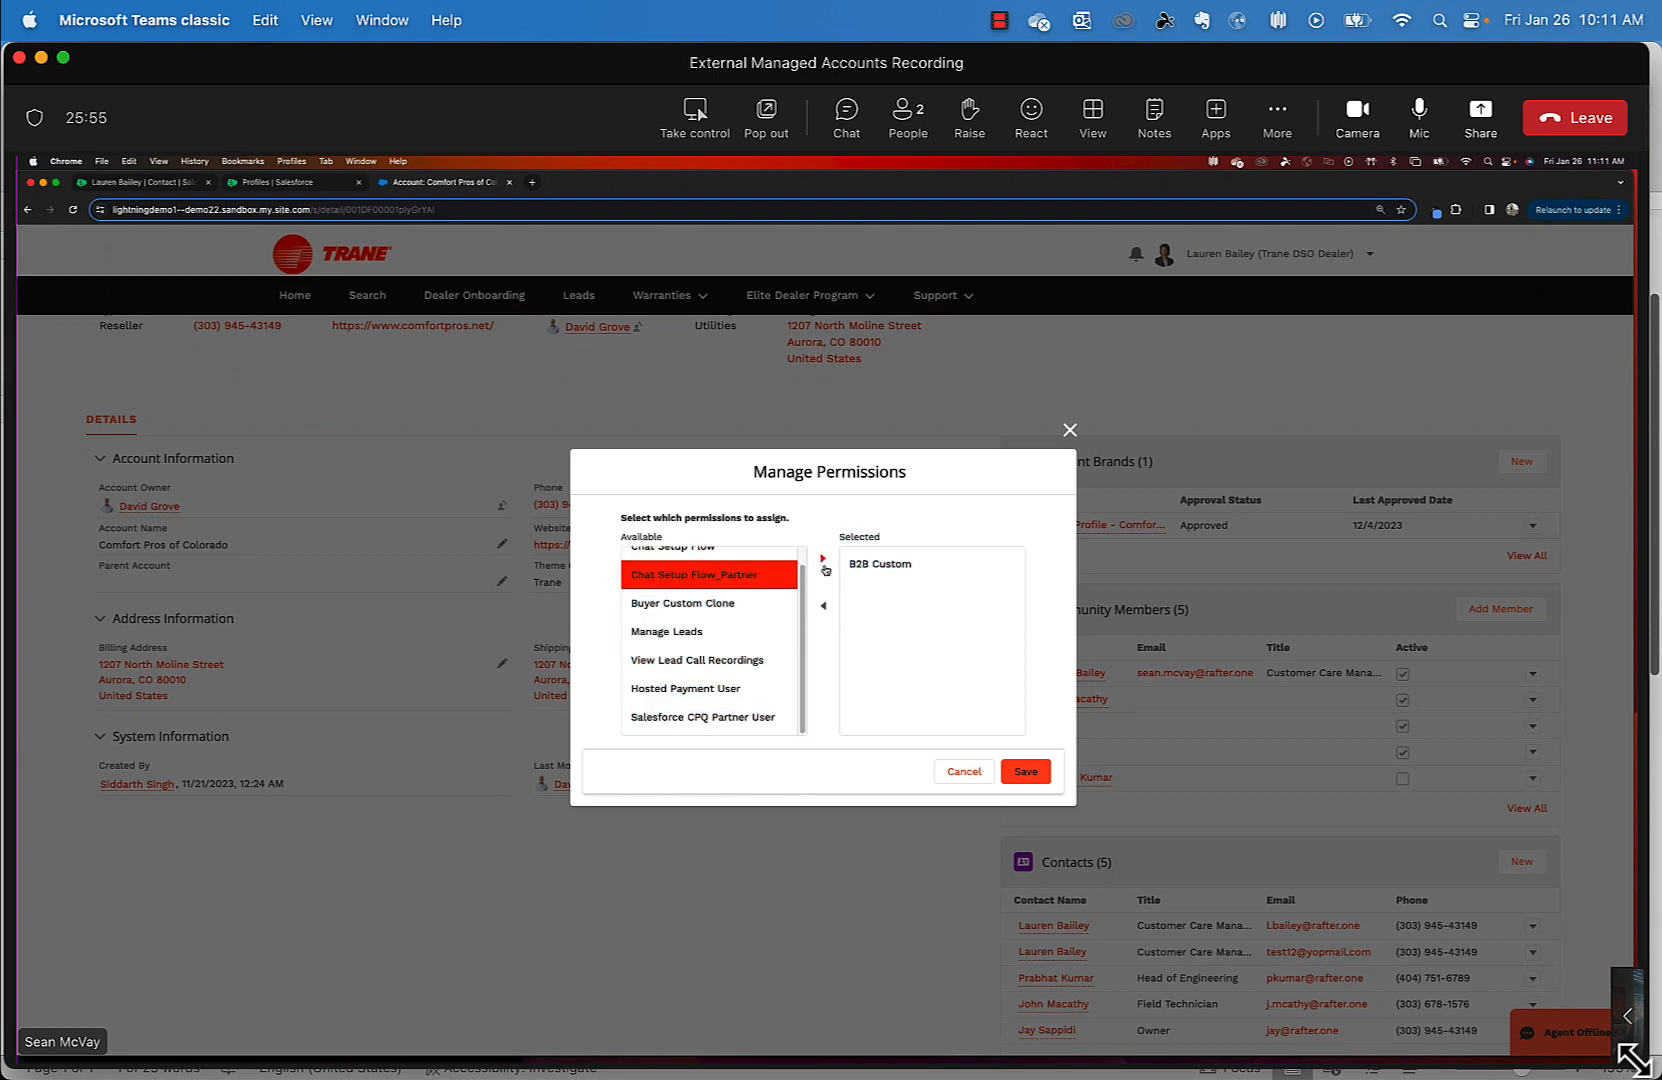
left_click(823, 559)
left_click(770, 564)
left_click(822, 558)
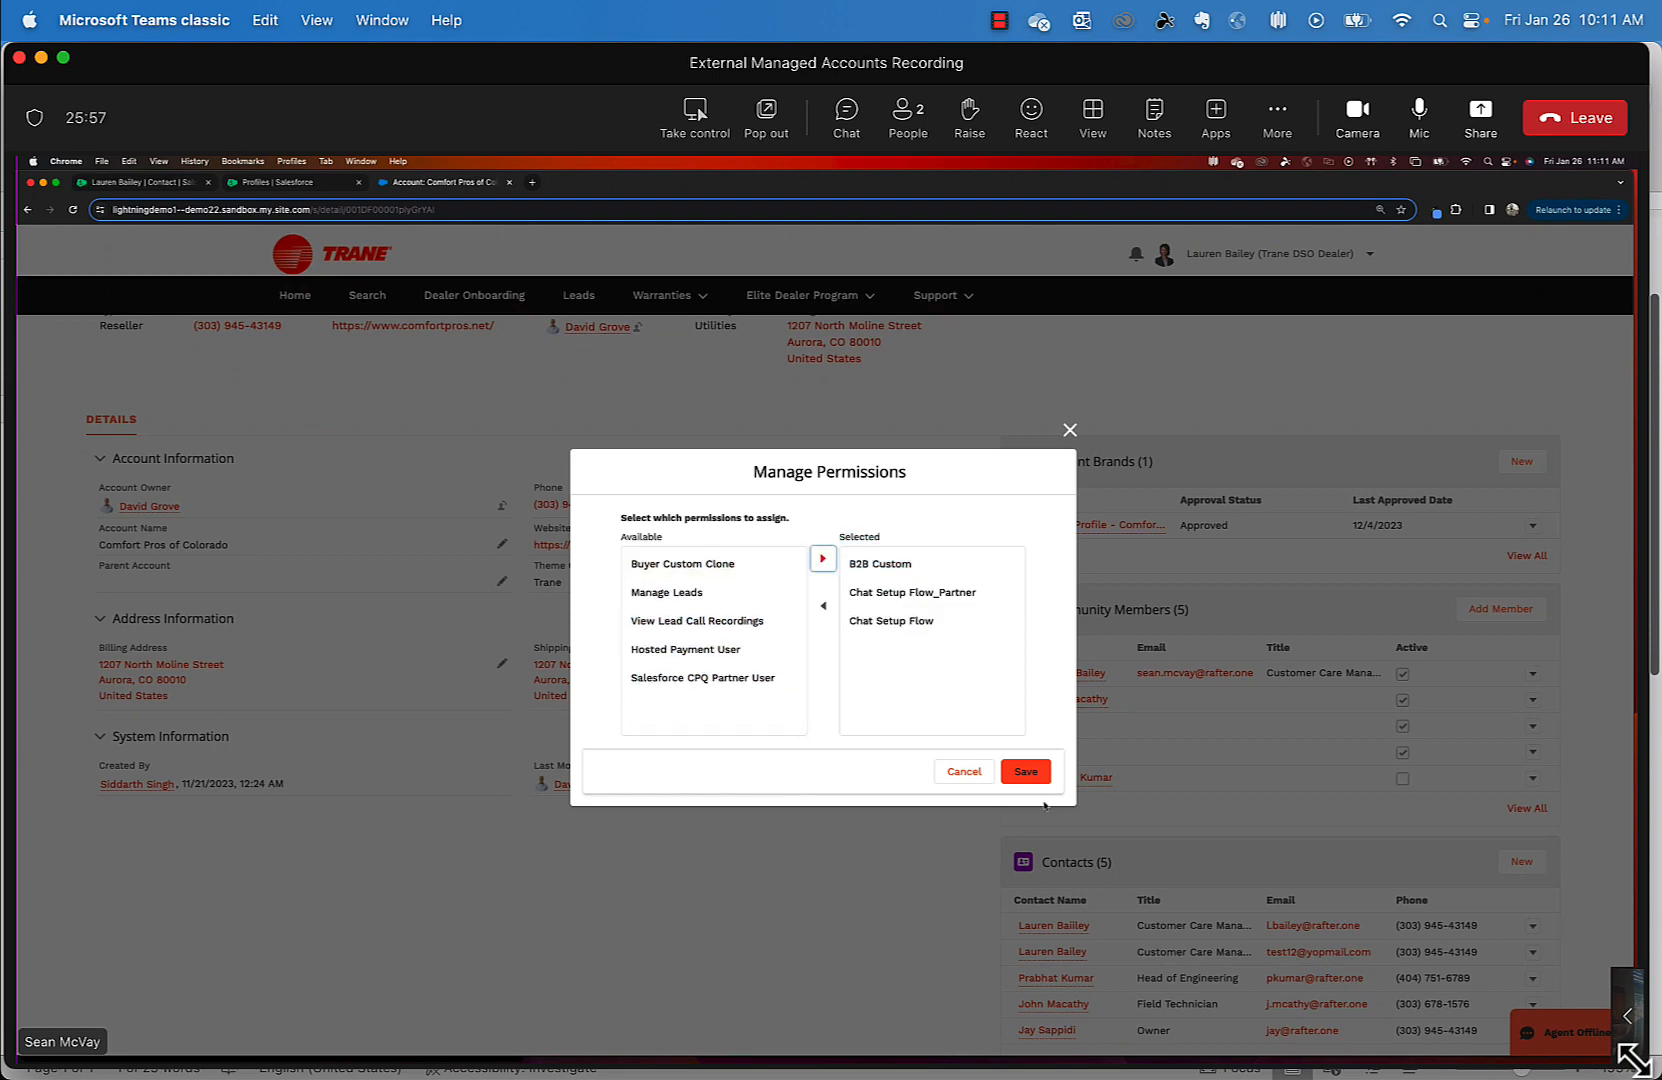
left_click(1028, 773)
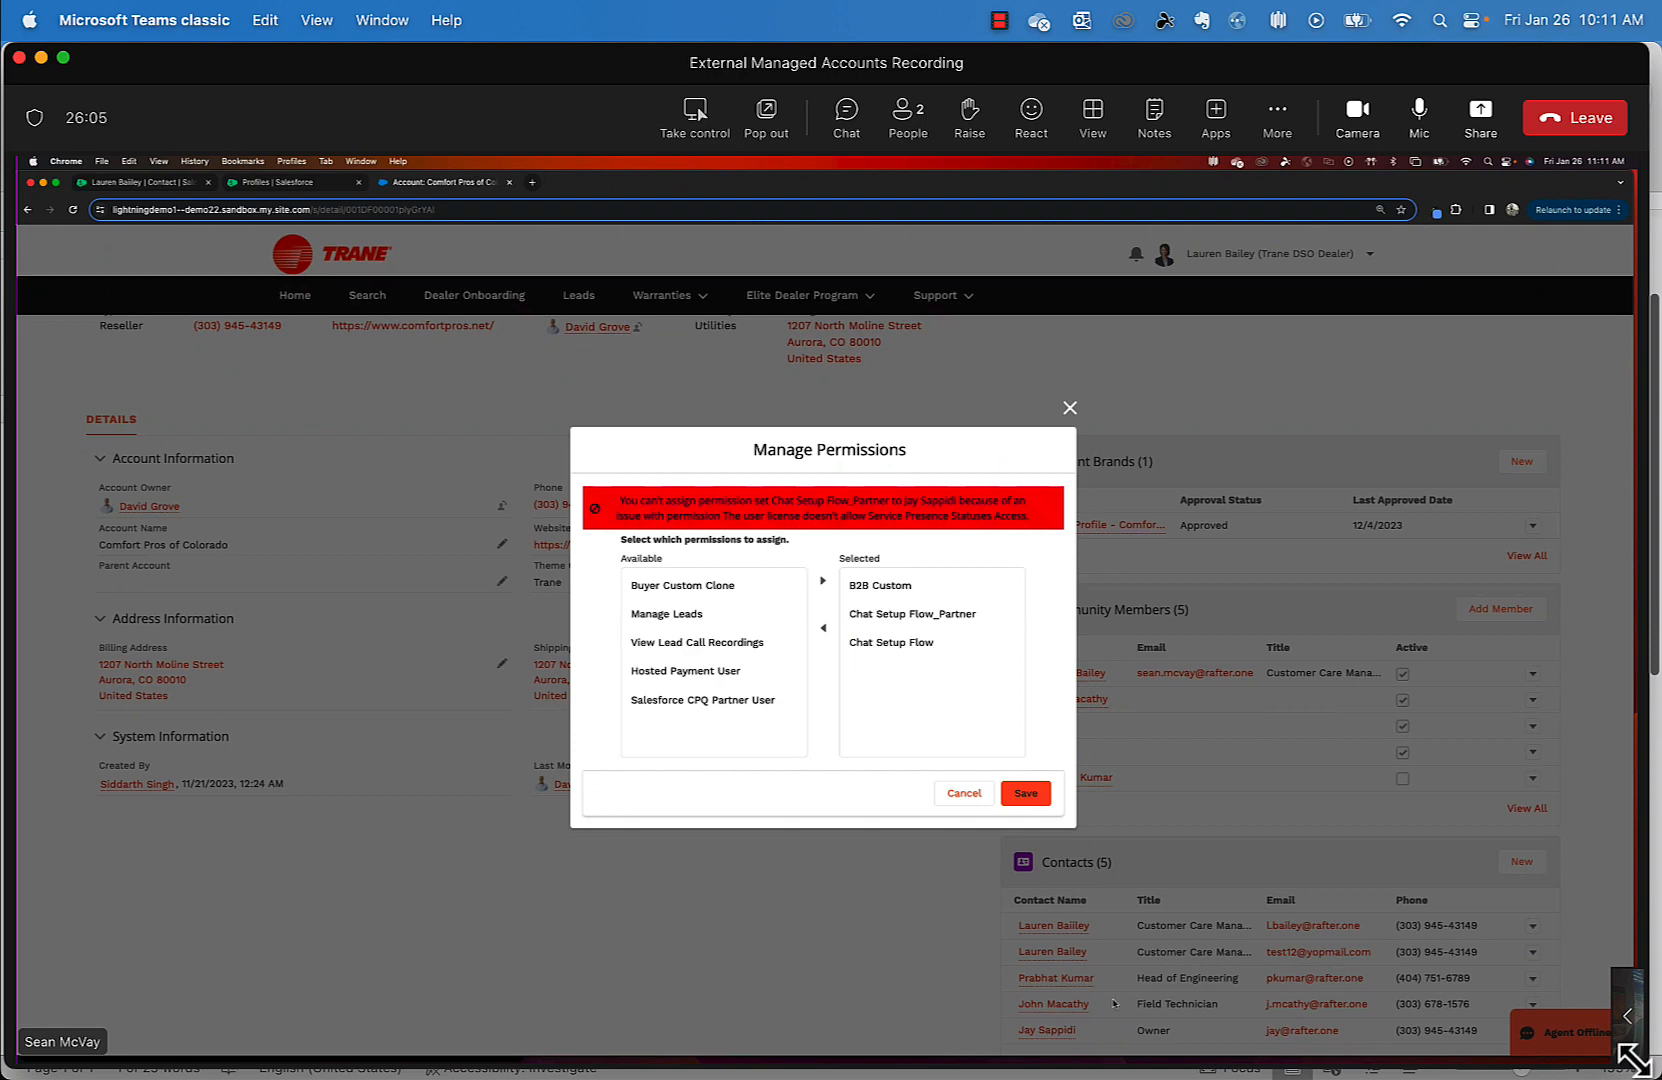
left_click(964, 793)
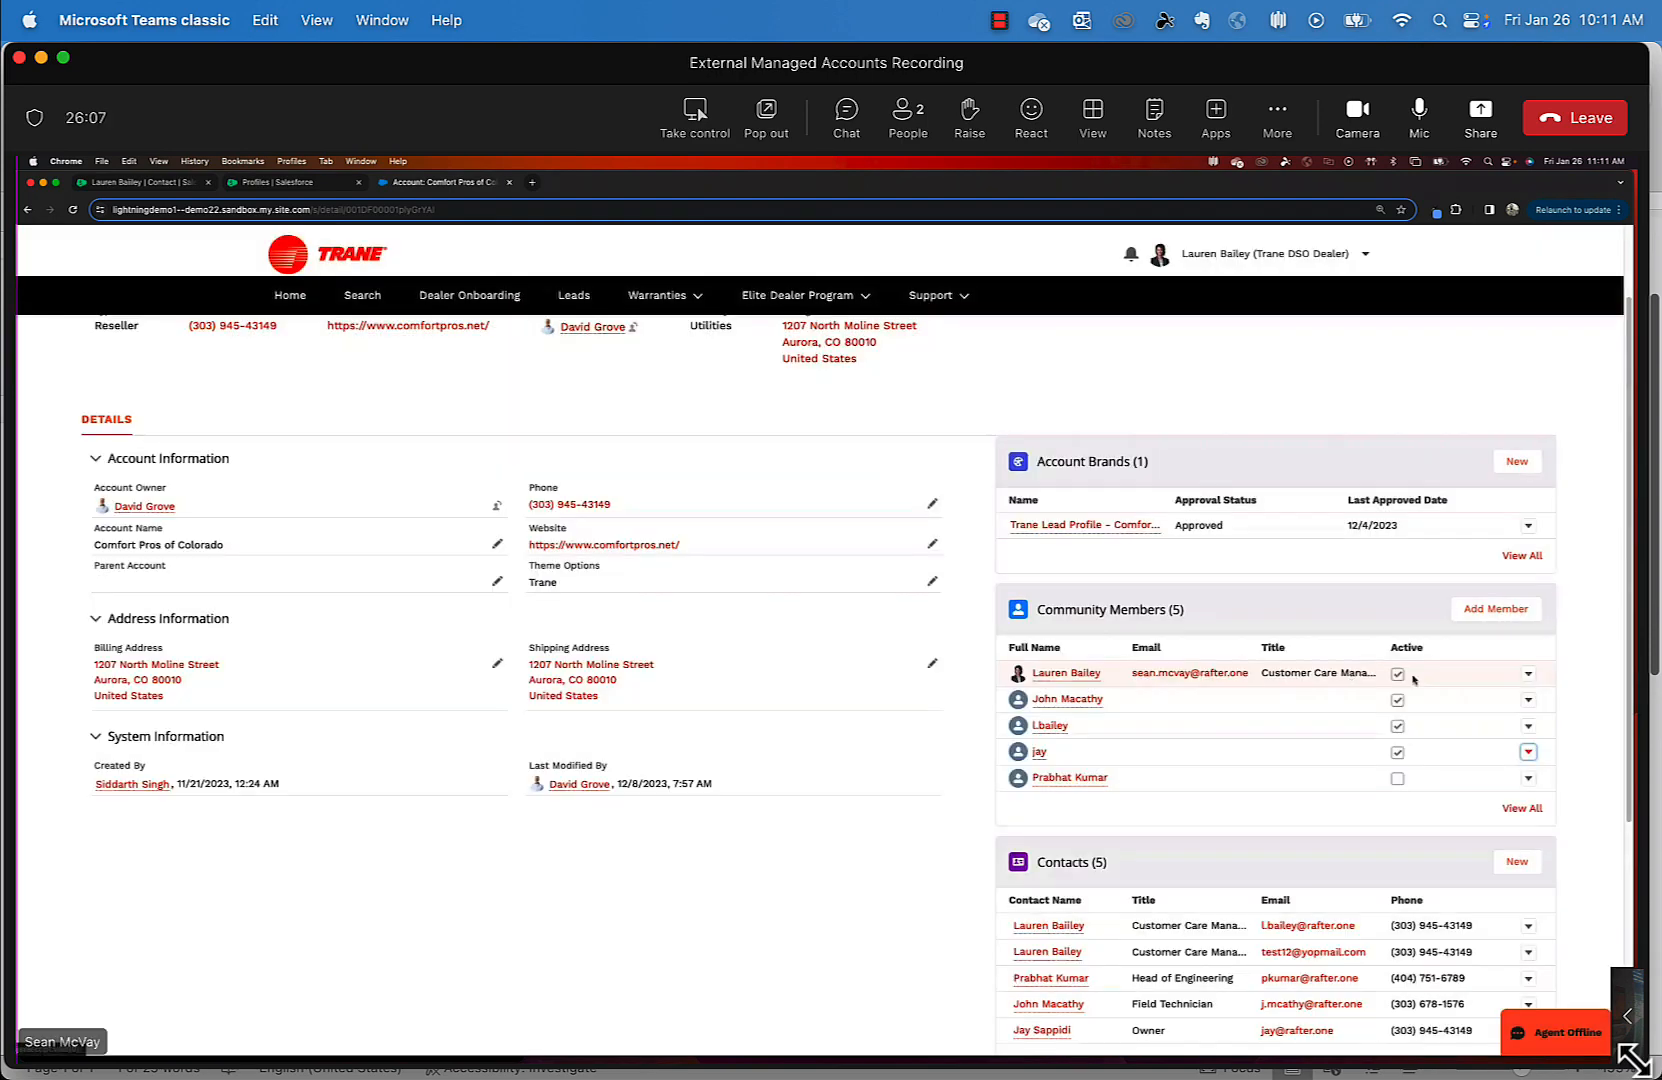